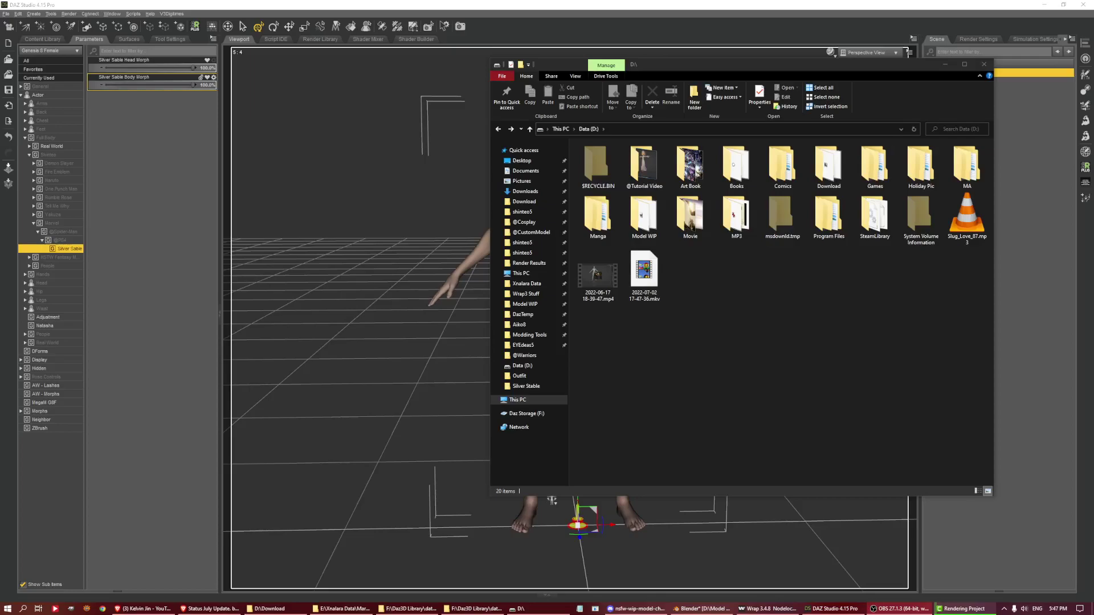
- Switch to DAZ Studio and inspect the Genesis 8 Female figure from several angles along with its Silver Sable body morph
{"action": "left_click", "coordinate": [890, 1]}
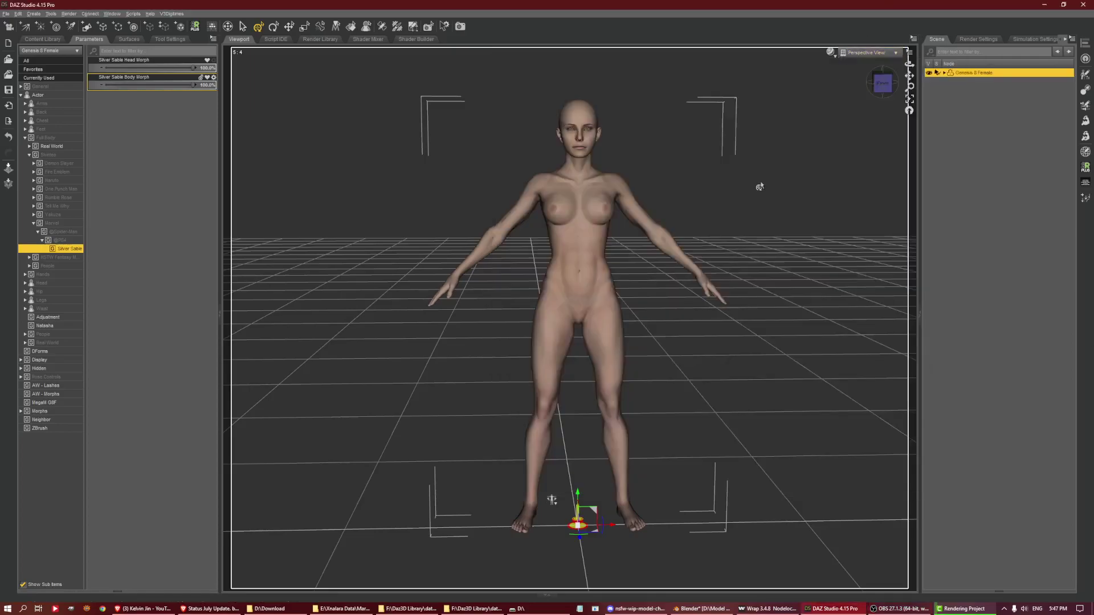
{"action": "left_click", "coordinate": [884, 89]}
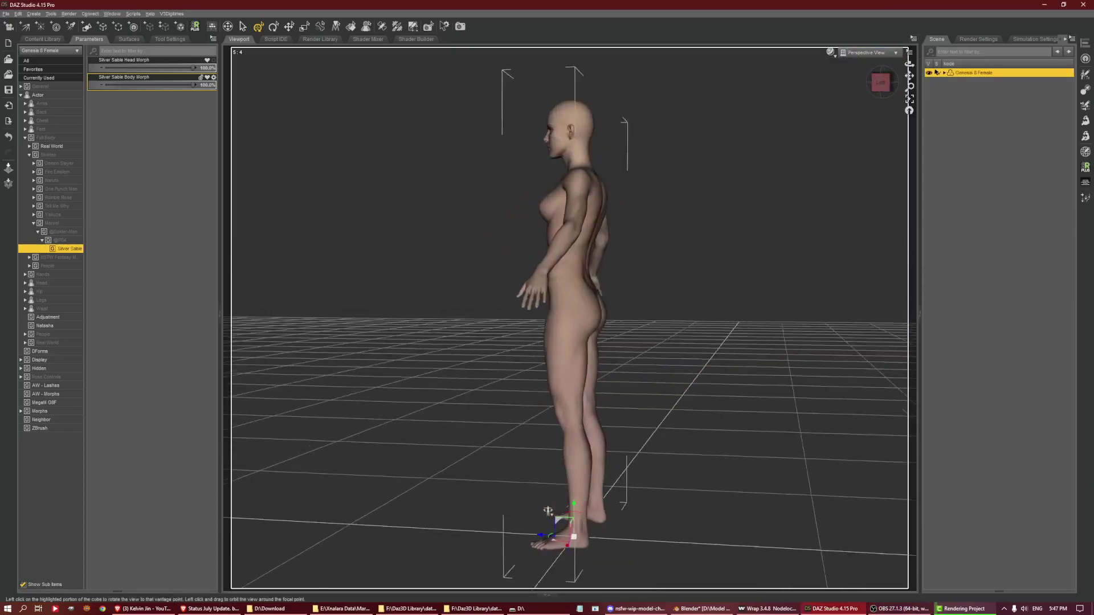
{"action": "left_click", "coordinate": [885, 90]}
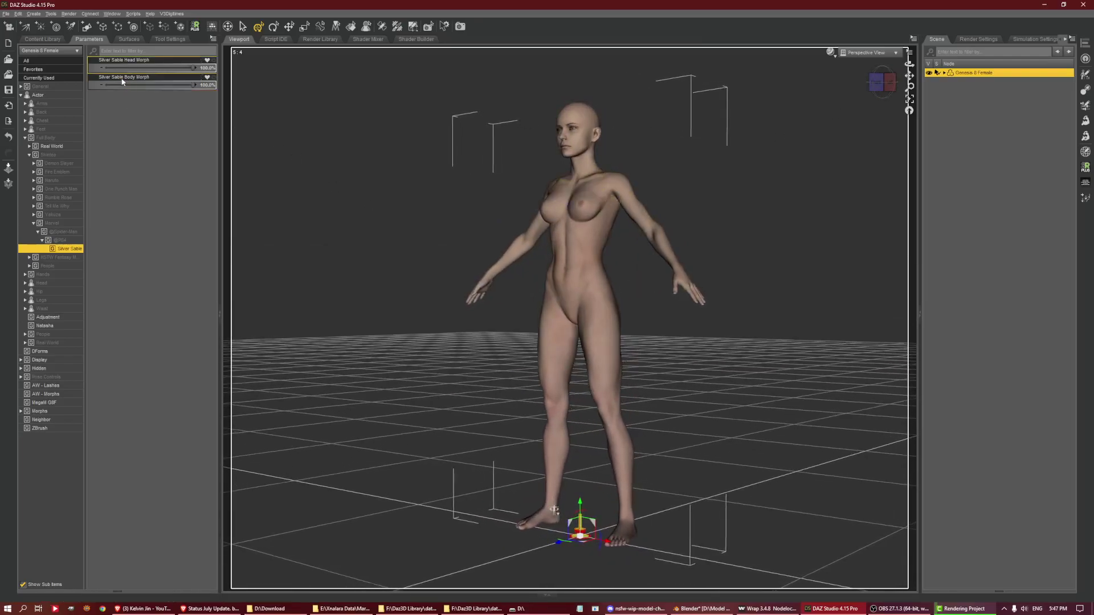
{"action": "mouse_move", "coordinate": [120, 85]}
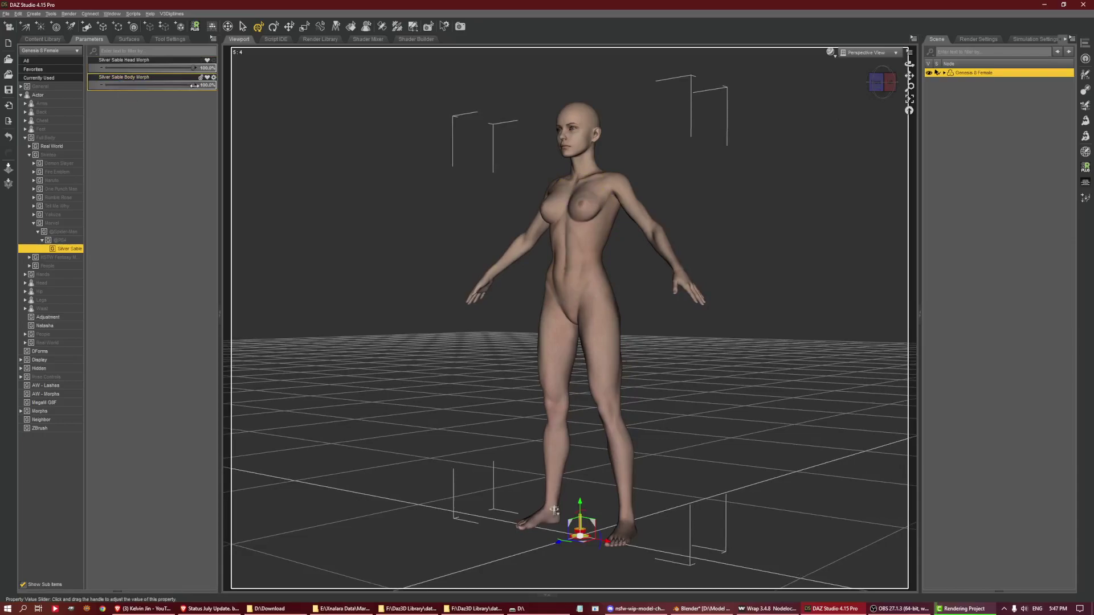
{"action": "left_click_drag", "start_coordinate": [176, 88], "coordinate": [11, 101]}
{"action": "left_click_drag", "start_coordinate": [141, 102], "coordinate": [459, 189]}
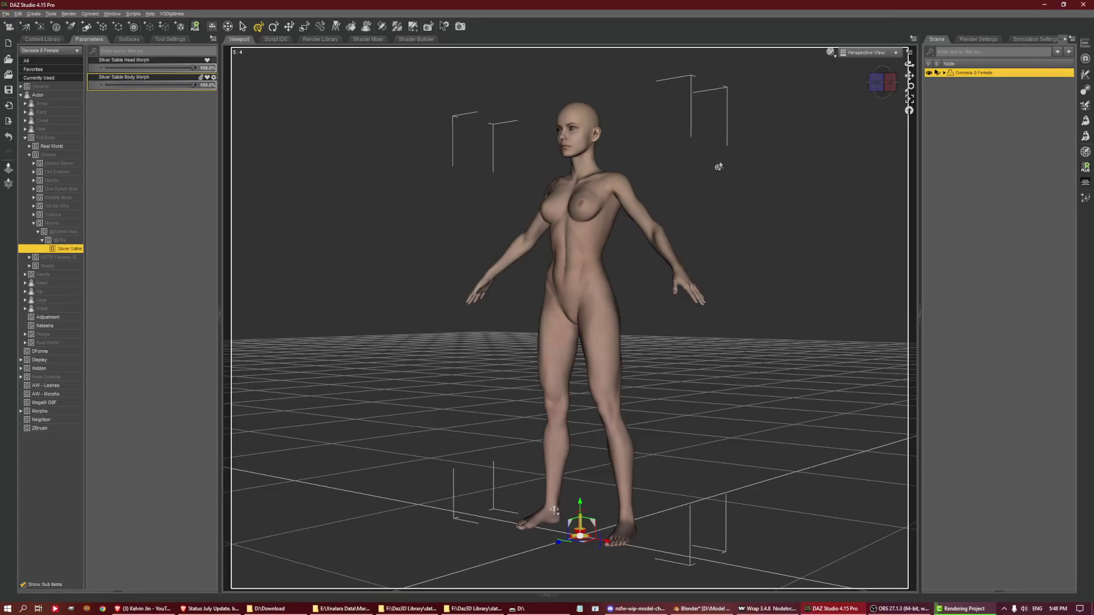
- Import Silver Sable Outfit Boot.obj into the scene with the current OBJ import options
{"action": "left_click", "coordinate": [6, 14]}
{"action": "left_click", "coordinate": [20, 104]}
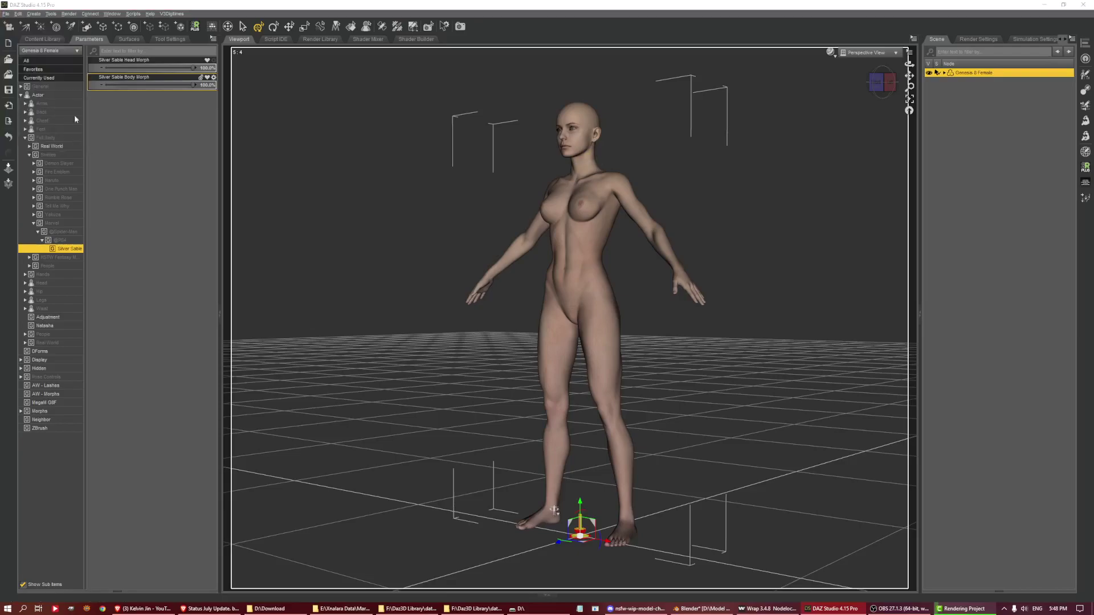
{"action": "left_click", "coordinate": [335, 92]}
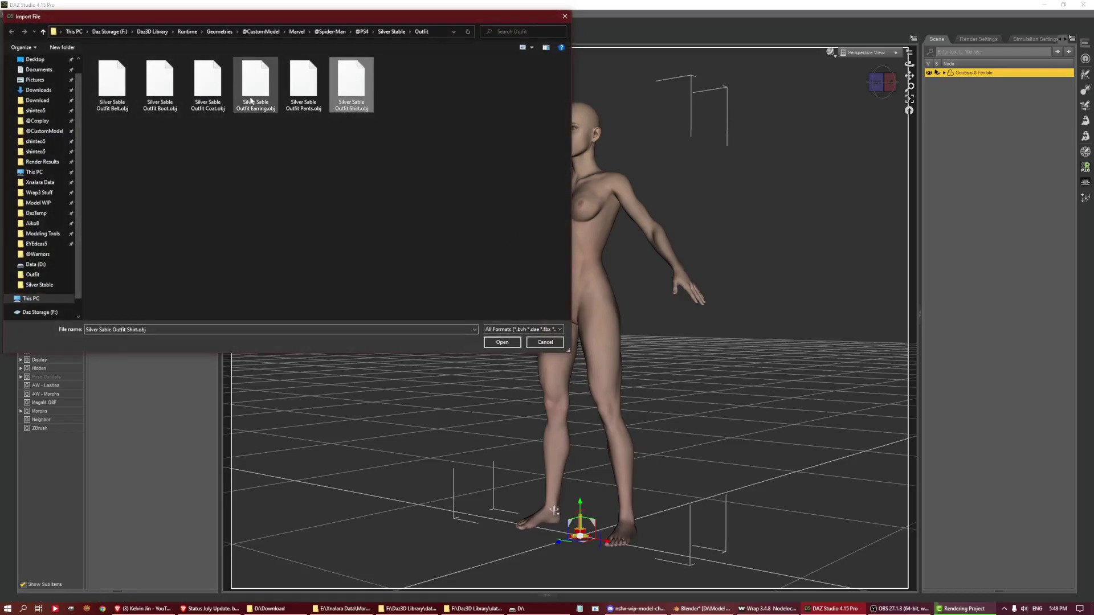
{"action": "double_click", "coordinate": [165, 93]}
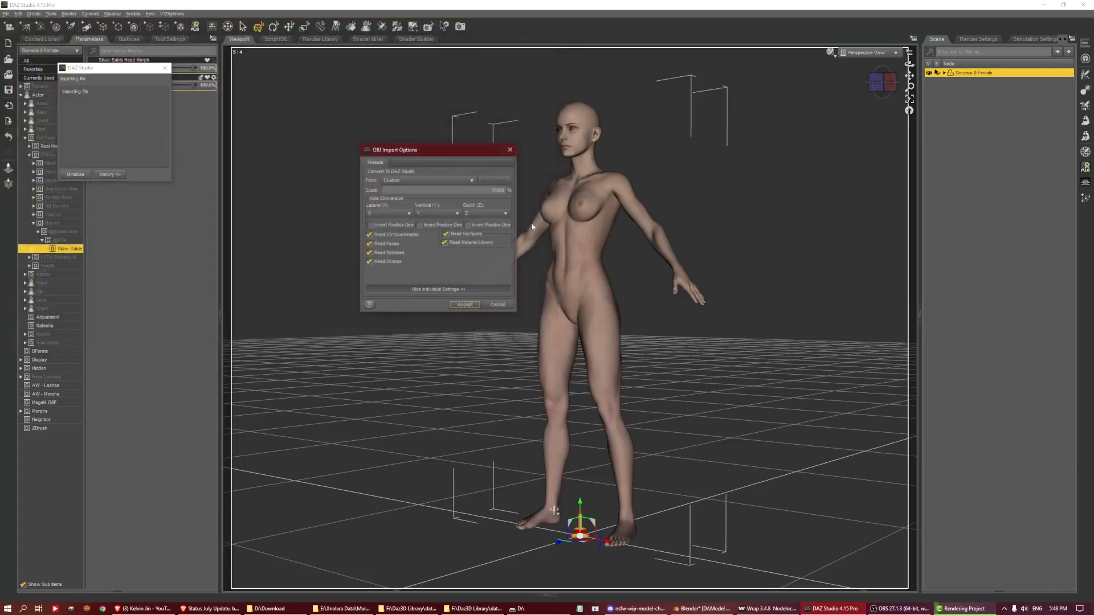
{"action": "key", "text": "Return"}
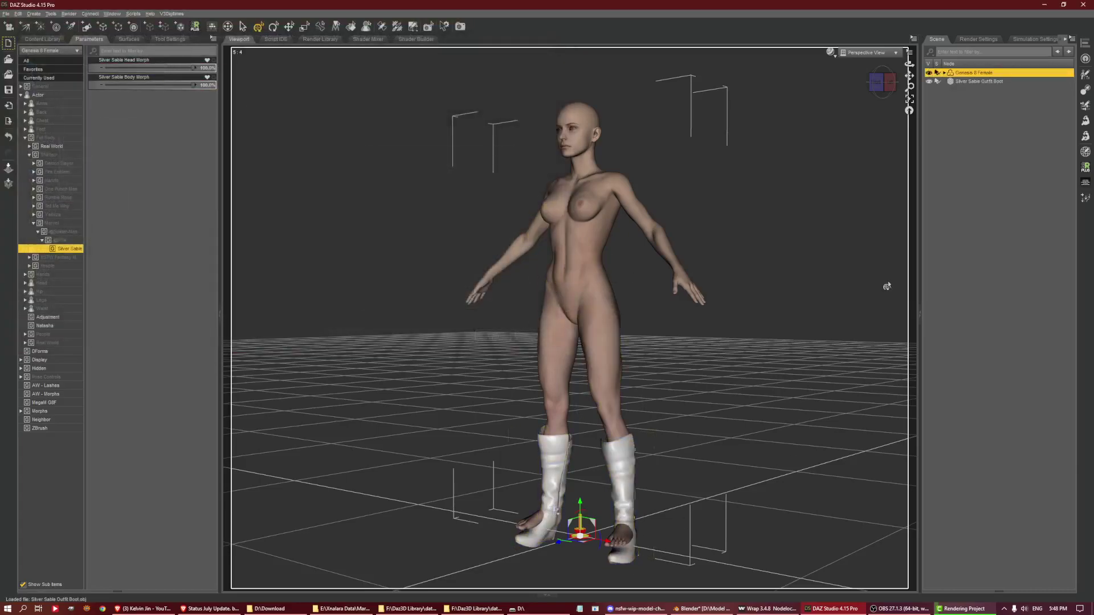
- Set the figure's Left Foot Heeled Shoe pose control to 50% to match the boot's heel
{"action": "left_click_drag", "start_coordinate": [884, 83], "coordinate": [778, 71]}
{"action": "left_click_drag", "start_coordinate": [910, 75], "coordinate": [917, 32]}
{"action": "left_click", "coordinate": [616, 421]}
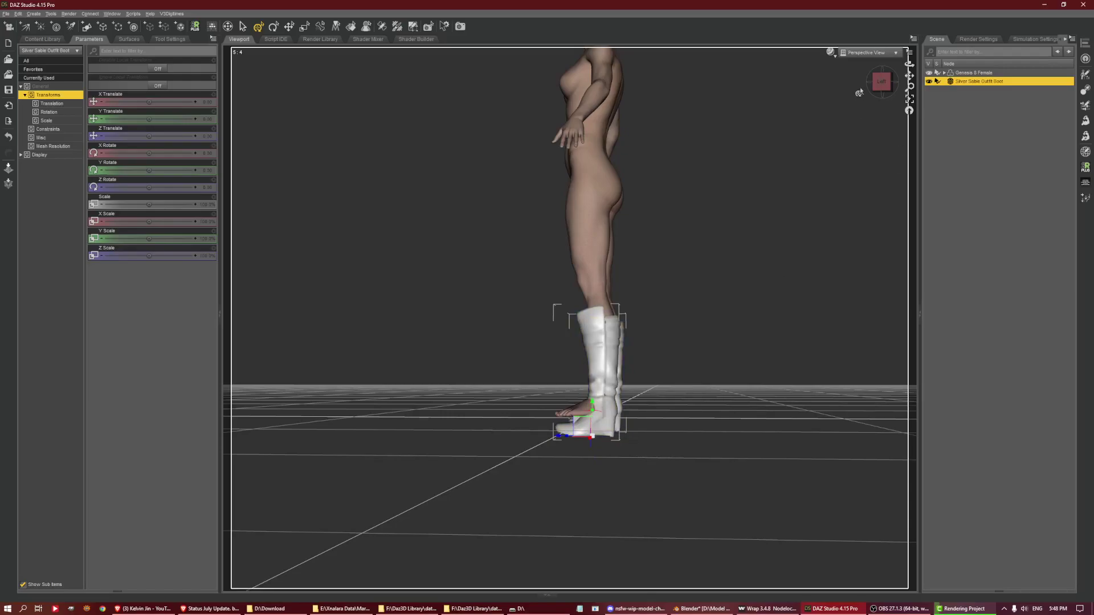
{"action": "left_click", "coordinate": [879, 81]}
{"action": "left_click_drag", "start_coordinate": [879, 82], "coordinate": [866, 66]}
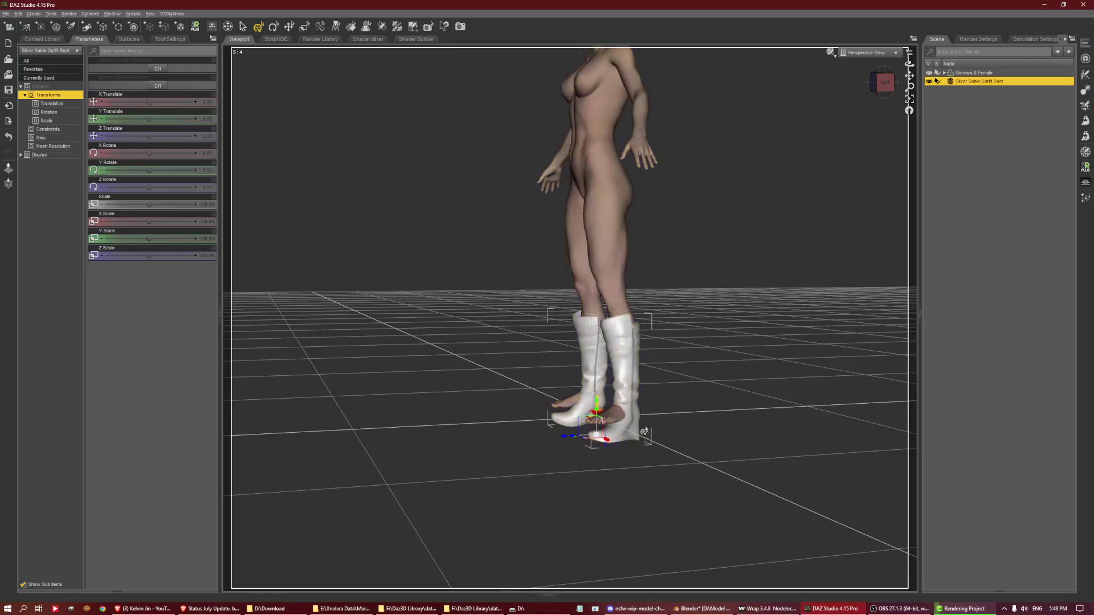
{"action": "left_click", "coordinate": [622, 416]}
{"action": "left_click", "coordinate": [616, 419]}
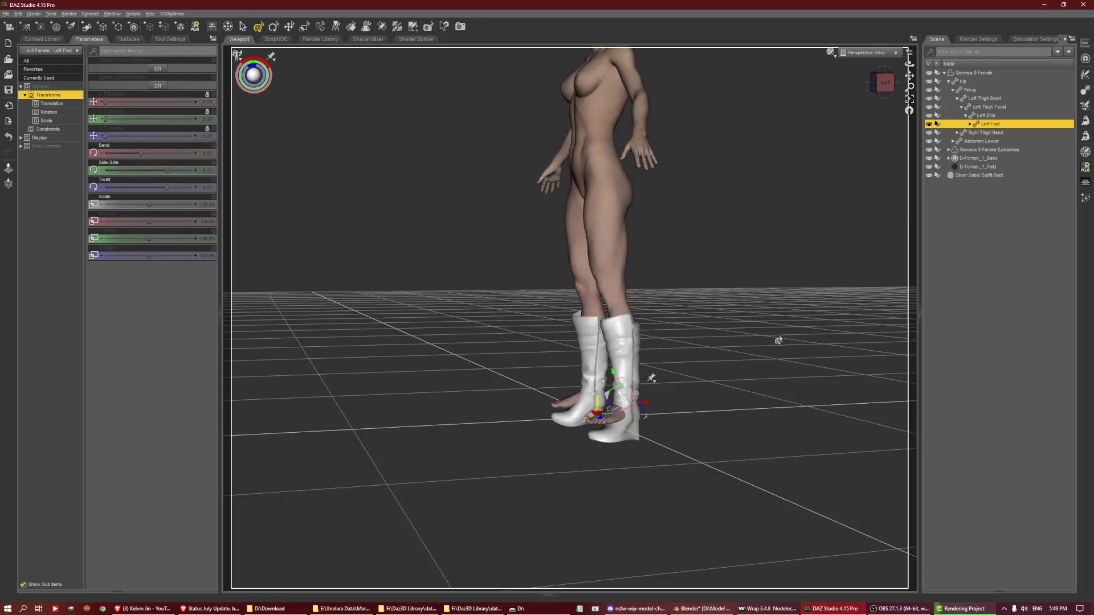
{"action": "left_click", "coordinate": [40, 147]}
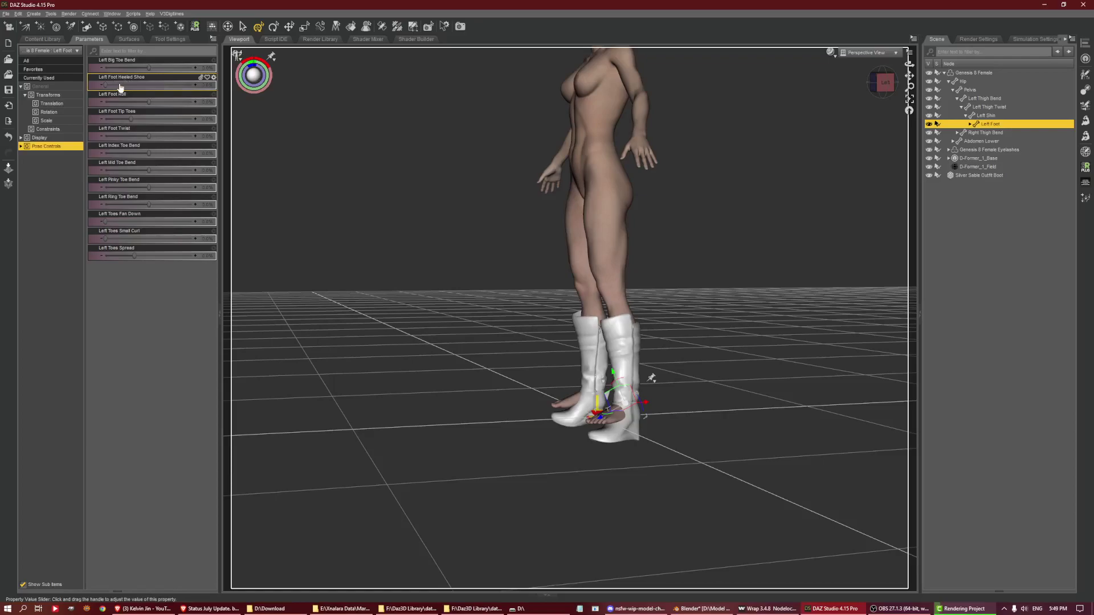
{"action": "left_click_drag", "start_coordinate": [119, 85], "coordinate": [399, 65]}
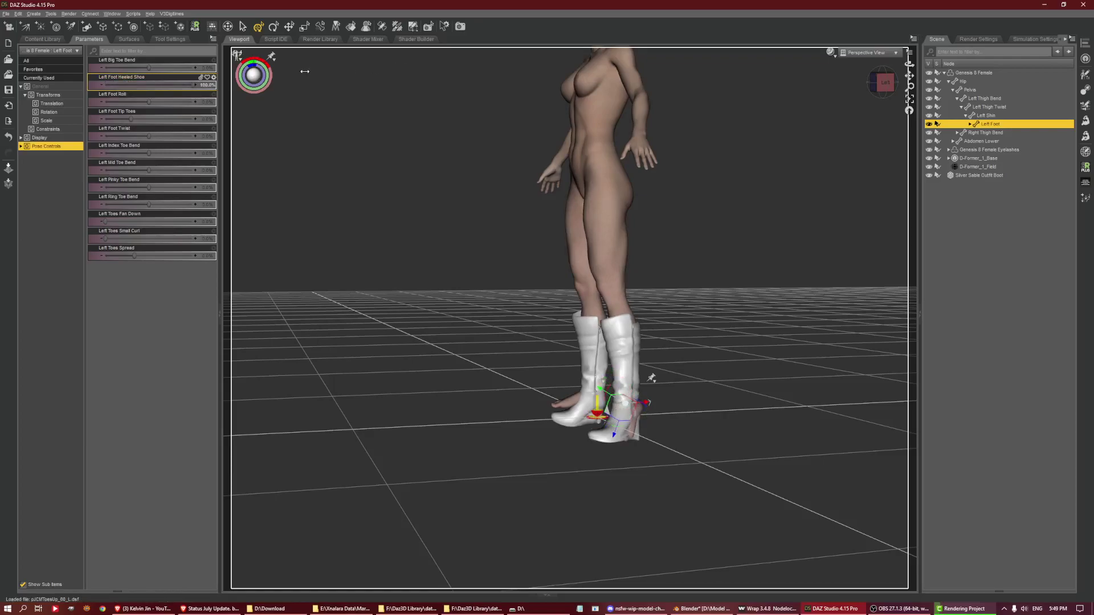
{"action": "left_click_drag", "start_coordinate": [203, 84], "coordinate": [150, 87]}
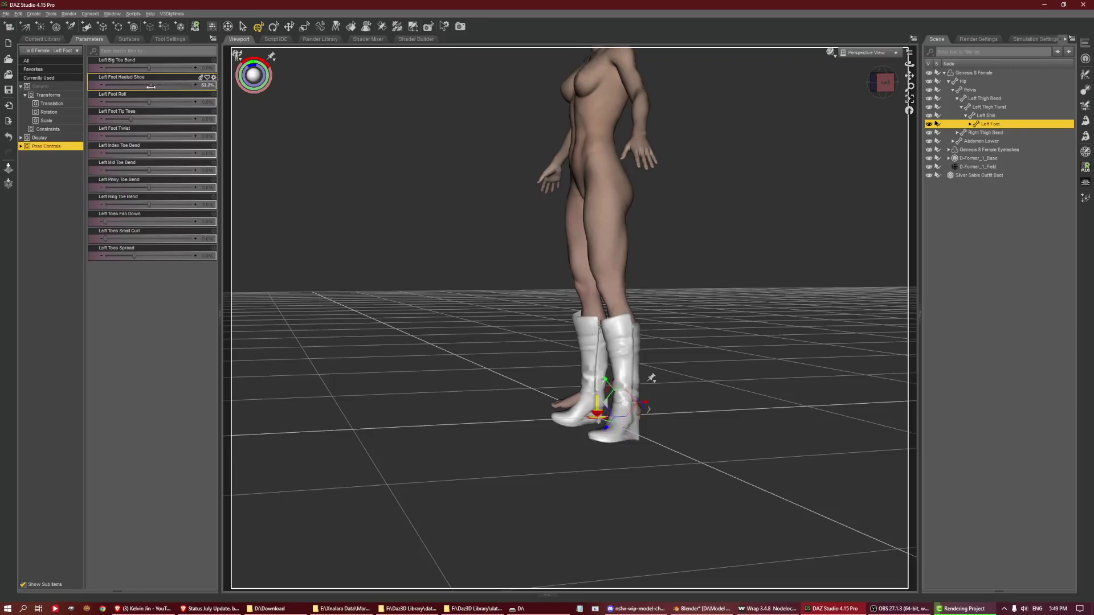
{"action": "left_click", "coordinate": [205, 85]}
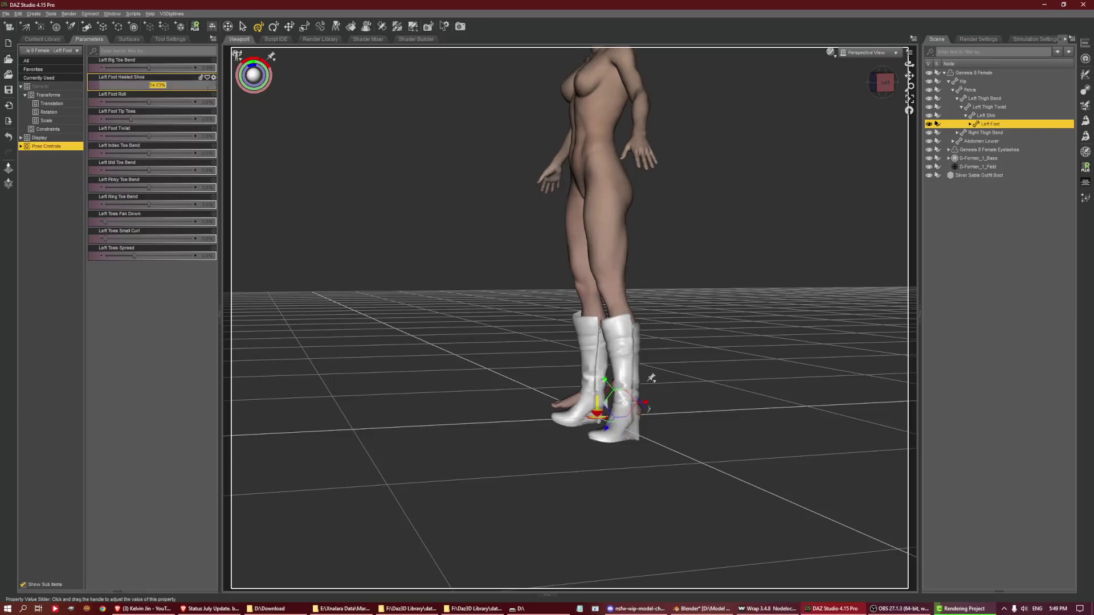
{"action": "type", "text": "50"}
{"action": "key", "text": "Return"}
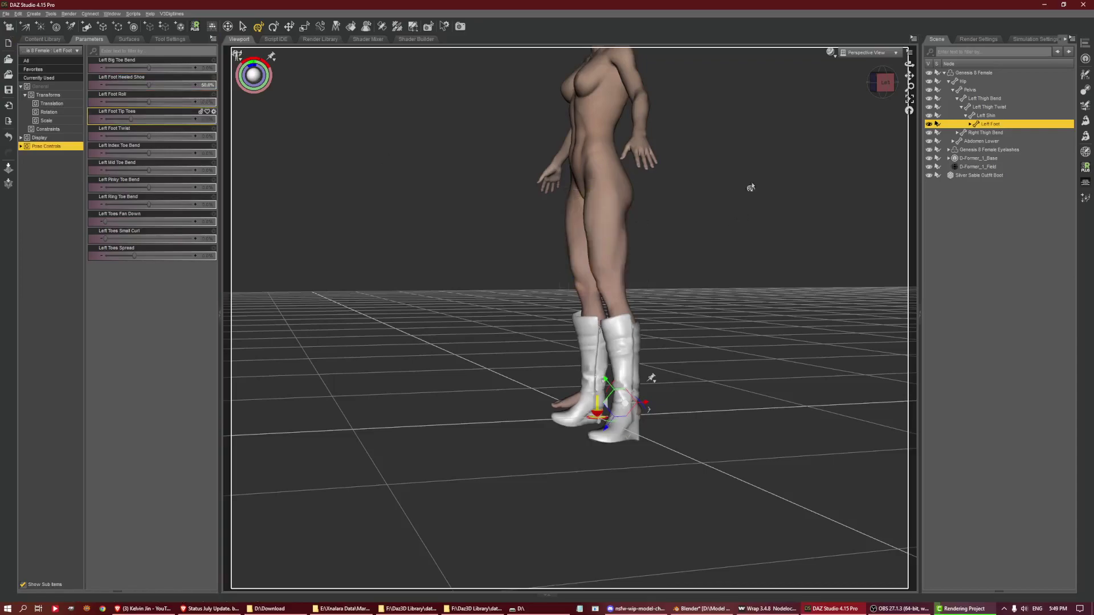
- Set the figure's Right Foot Heeled Shoe pose control to 50%
{"action": "left_click", "coordinate": [882, 84]}
{"action": "left_click_drag", "start_coordinate": [882, 83], "coordinate": [834, 89]}
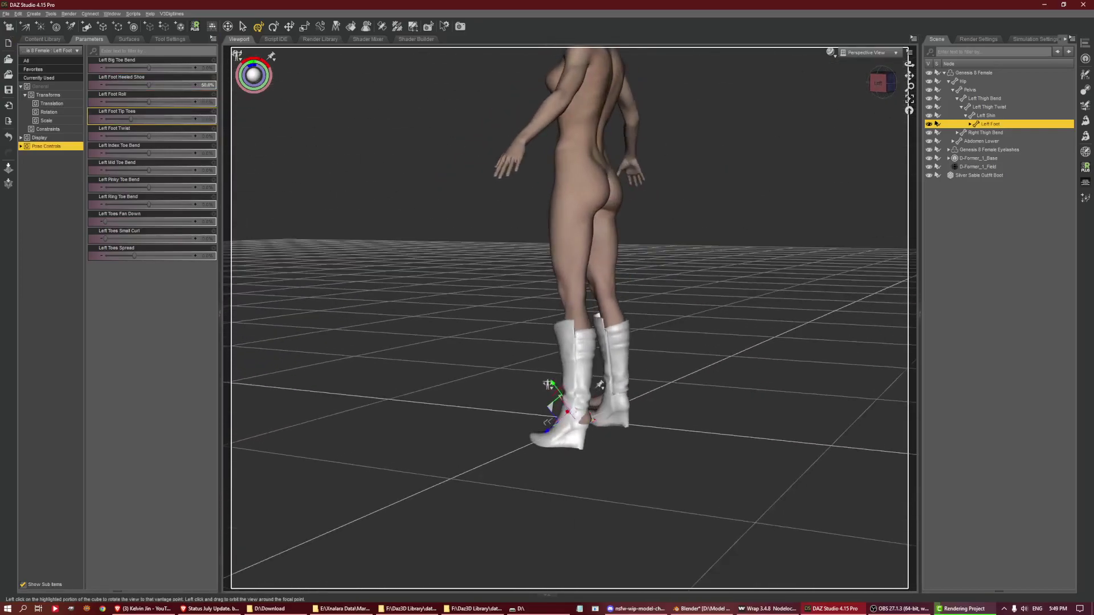
{"action": "left_click", "coordinate": [599, 405]}
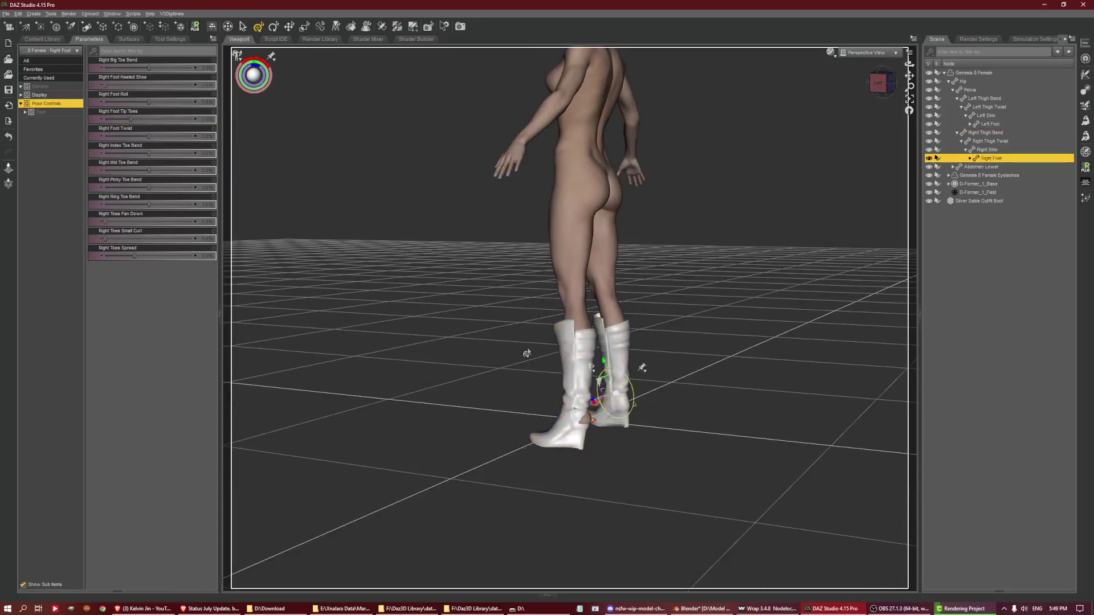
{"action": "left_click", "coordinate": [204, 86]}
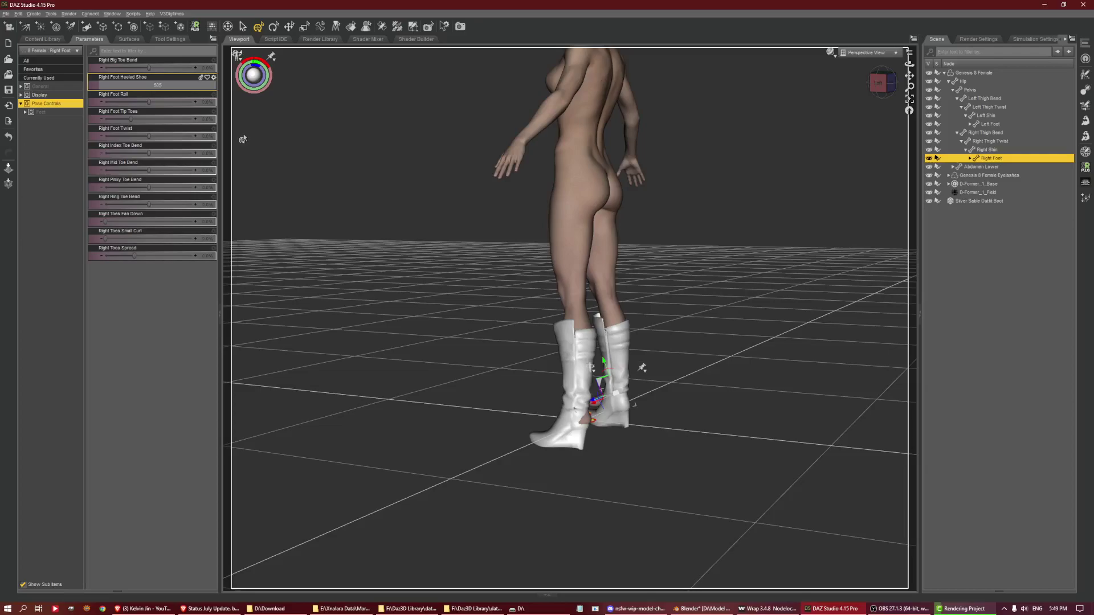
{"action": "key", "text": "Return"}
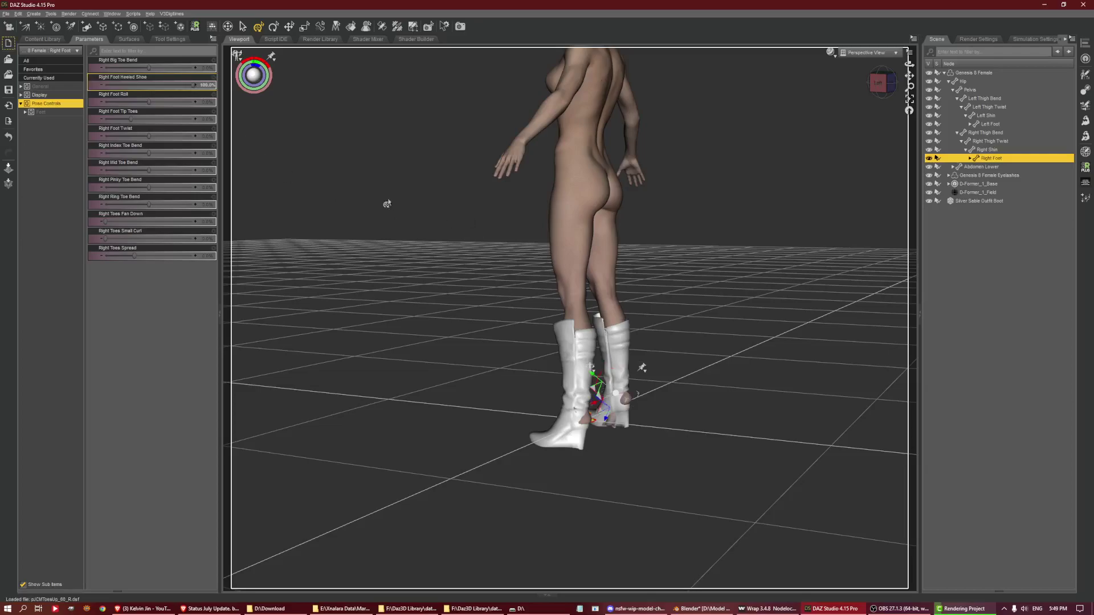
{"action": "left_click", "coordinate": [204, 85]}
{"action": "type", "text": "50"}
{"action": "key", "text": "Return"}
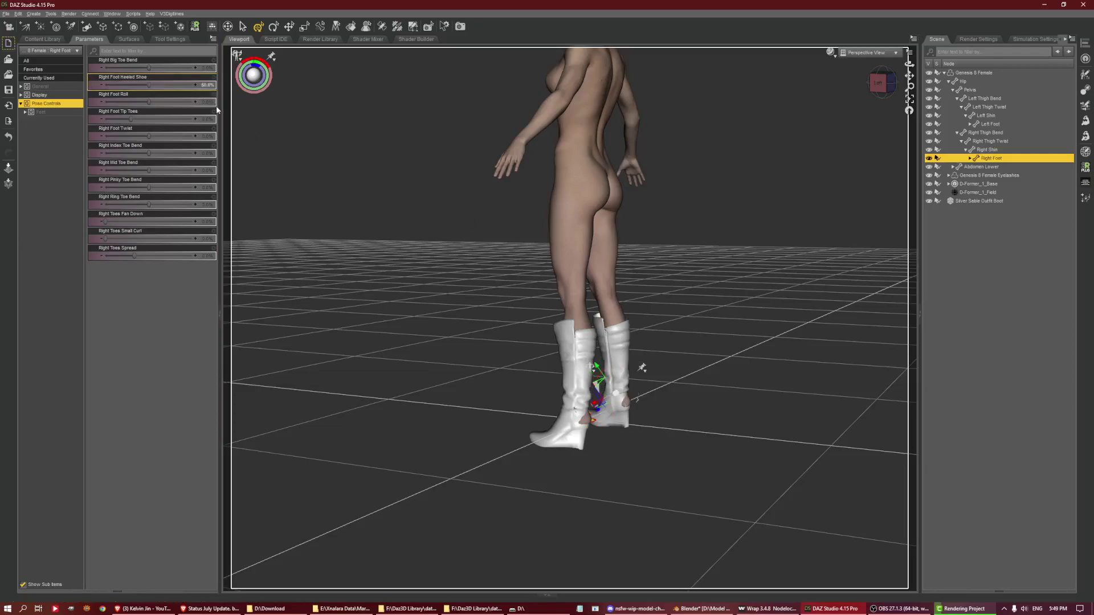
- Examine how the posed feet fit inside the boots from behind and from both sides
{"action": "mouse_move", "coordinate": [881, 85]}
{"action": "left_mouse_down"}
{"action": "mouse_move", "coordinate": [947, 66]}
{"action": "mouse_move", "coordinate": [882, 83]}
{"action": "left_mouse_up"}
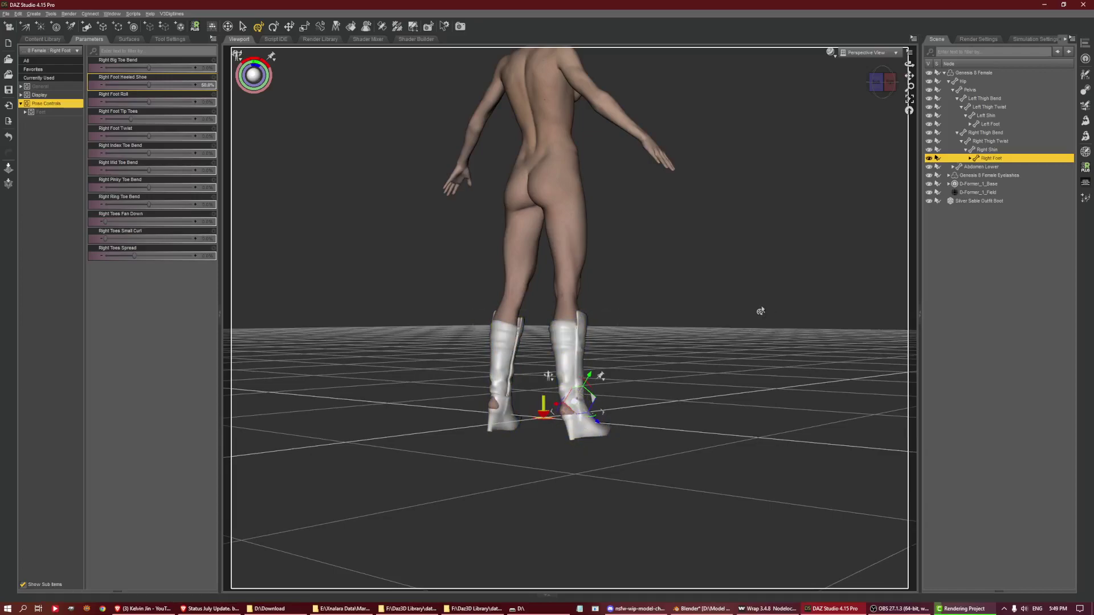
{"action": "left_click", "coordinate": [883, 82]}
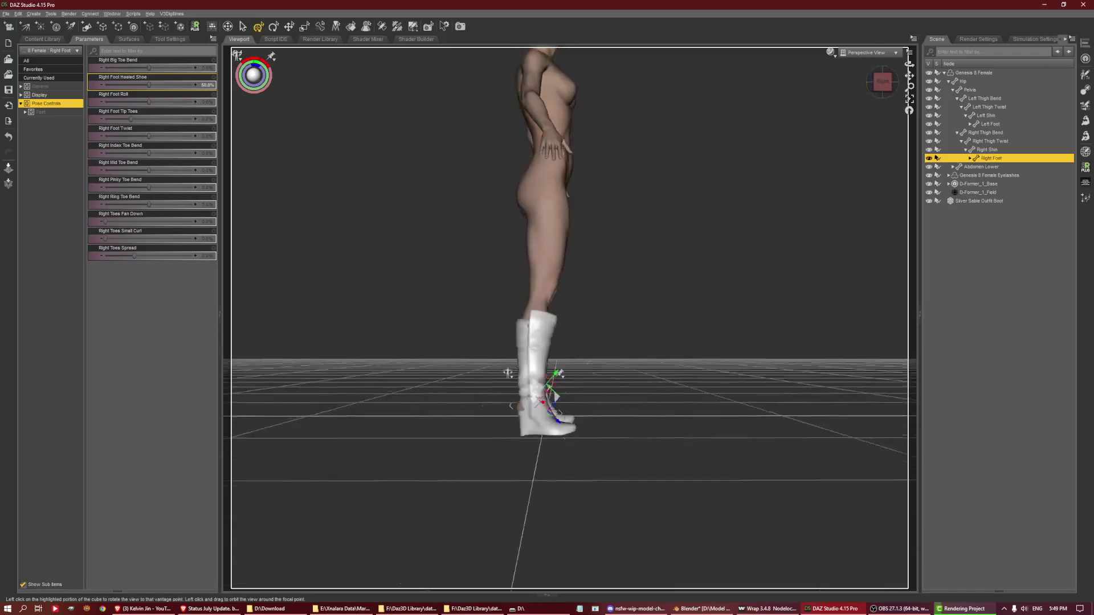
{"action": "left_click_drag", "start_coordinate": [883, 83], "coordinate": [861, 87]}
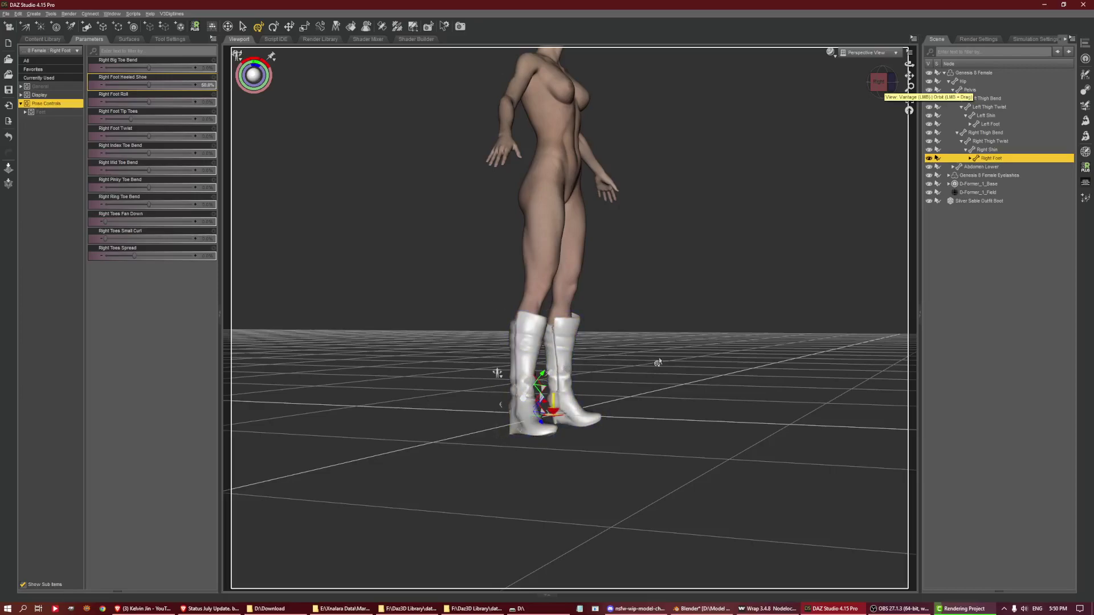
{"action": "left_click_drag", "start_coordinate": [880, 82], "coordinate": [821, 78]}
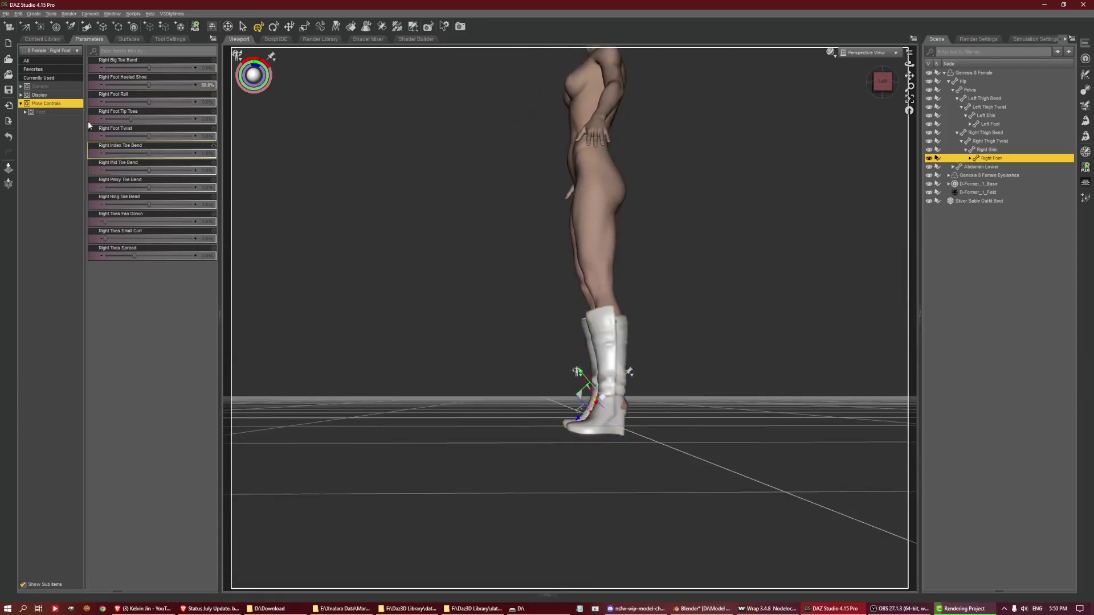
- Review the currently used parameters of the right foot and of the whole Genesis 8 Female figure, including the available parameter options
{"action": "left_click", "coordinate": [51, 78]}
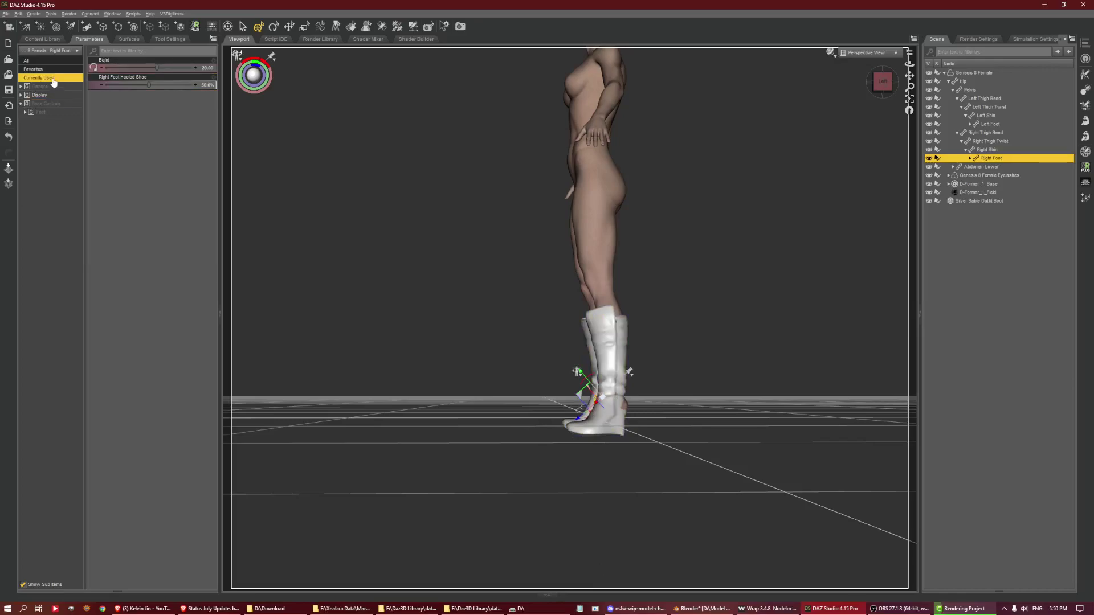
{"action": "left_click", "coordinate": [971, 74]}
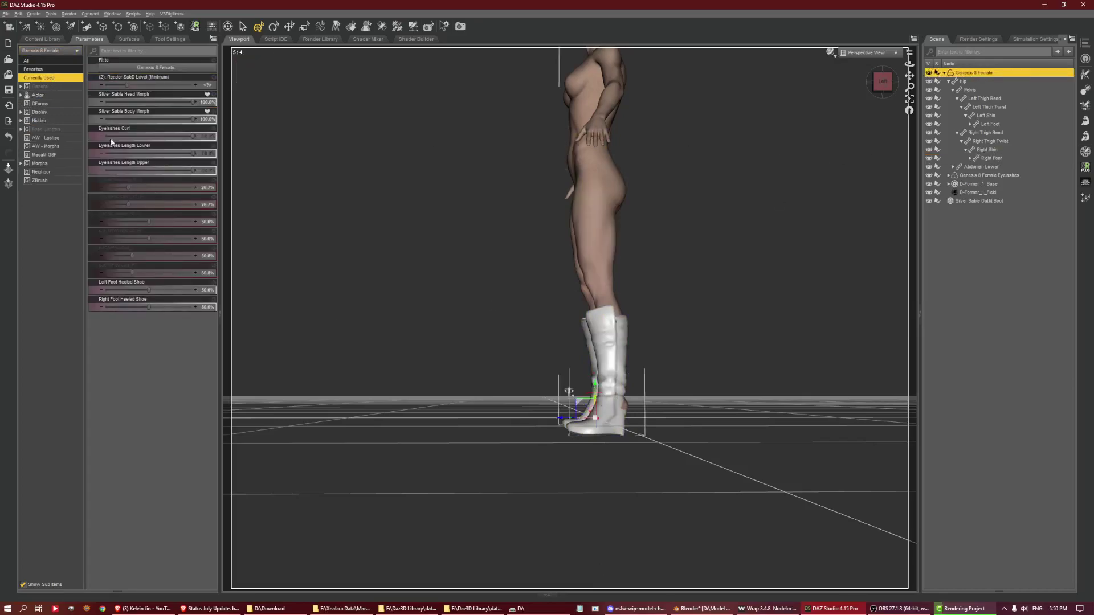
{"action": "left_click", "coordinate": [216, 43]}
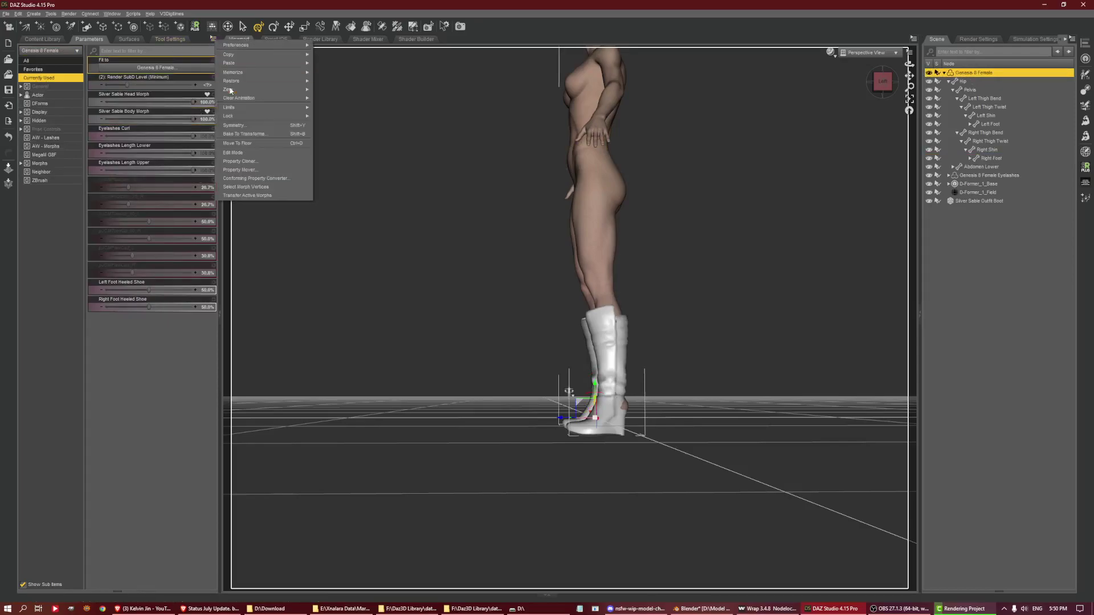
{"action": "mouse_move", "coordinate": [263, 45]}
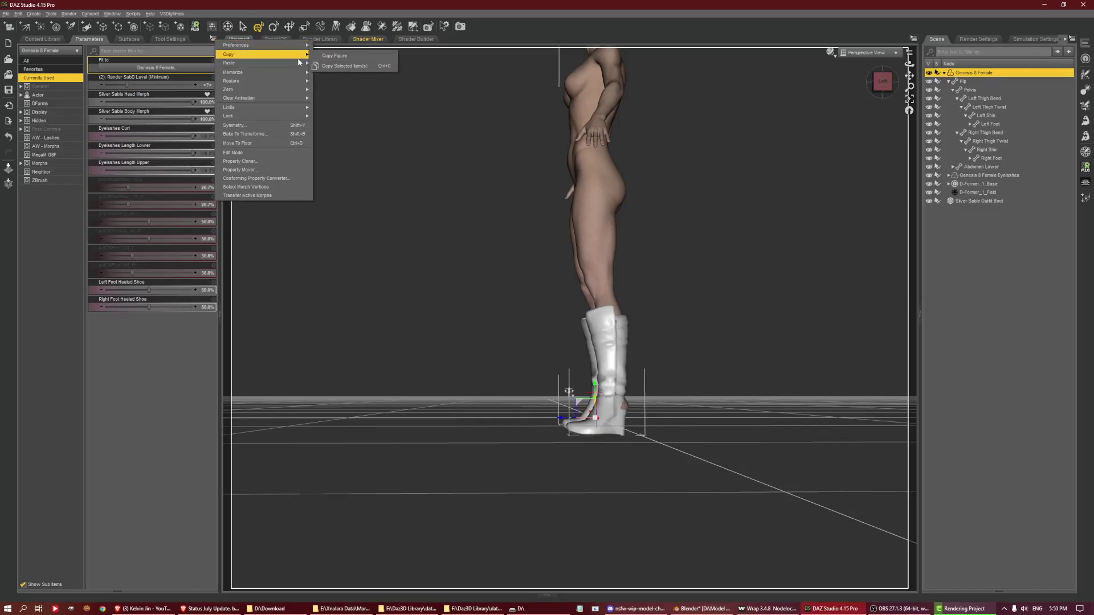
{"action": "left_click", "coordinate": [183, 40]}
{"action": "left_click", "coordinate": [87, 40]}
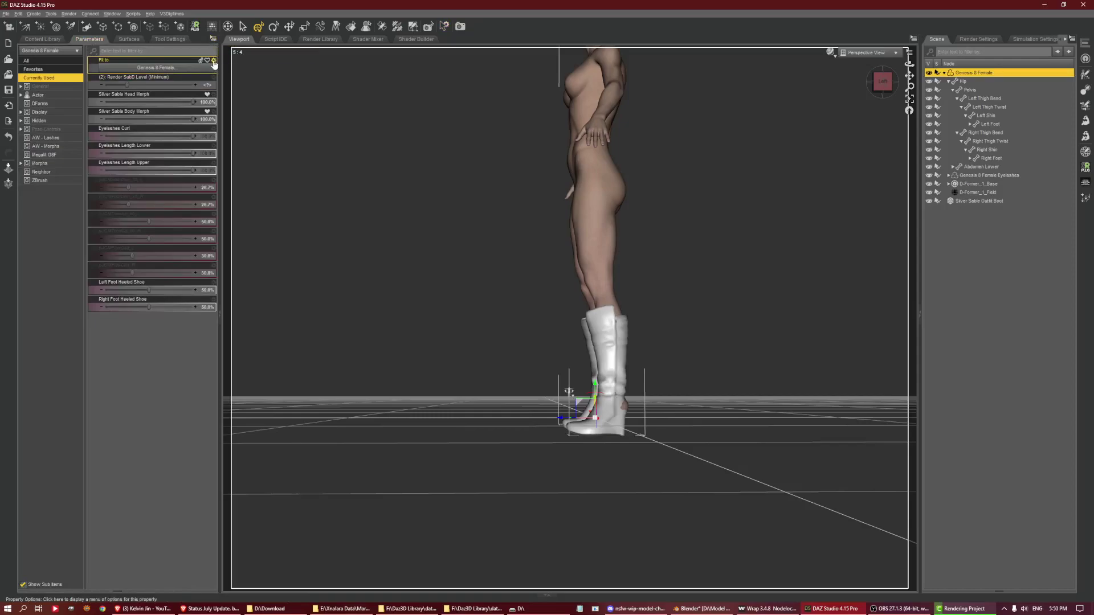
{"action": "left_click", "coordinate": [214, 40]}
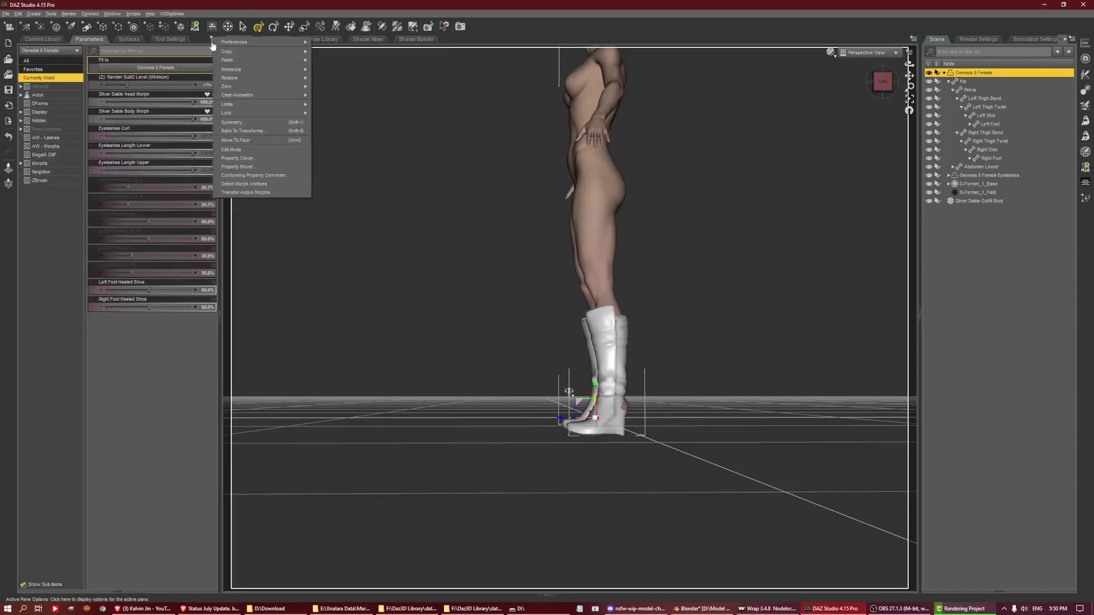
{"action": "mouse_move", "coordinate": [248, 45]}
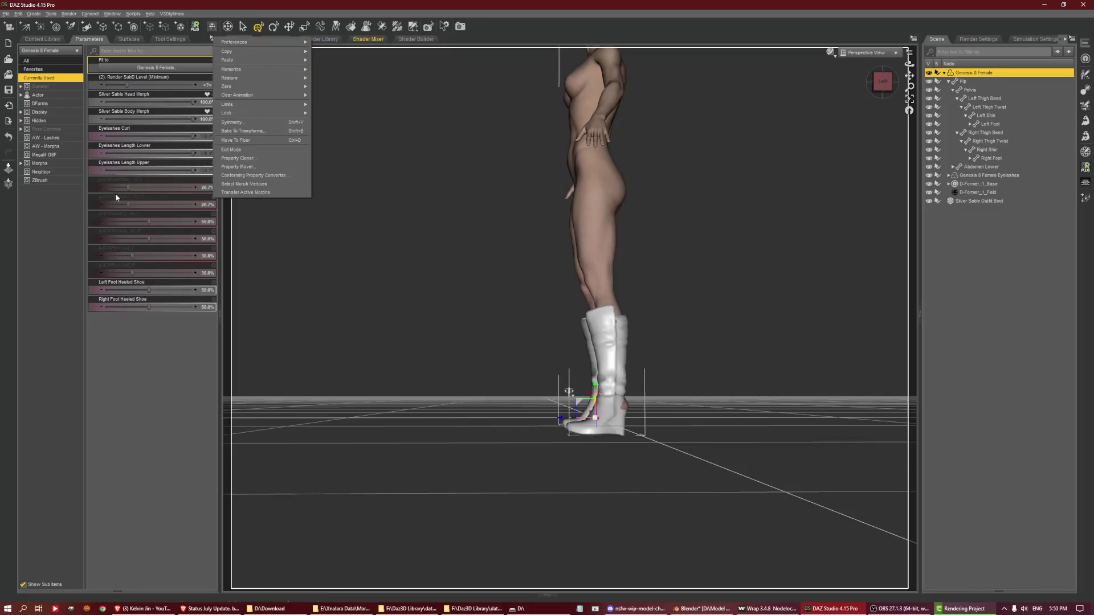
{"action": "left_click", "coordinate": [60, 235]}
{"action": "left_click", "coordinate": [39, 86]}
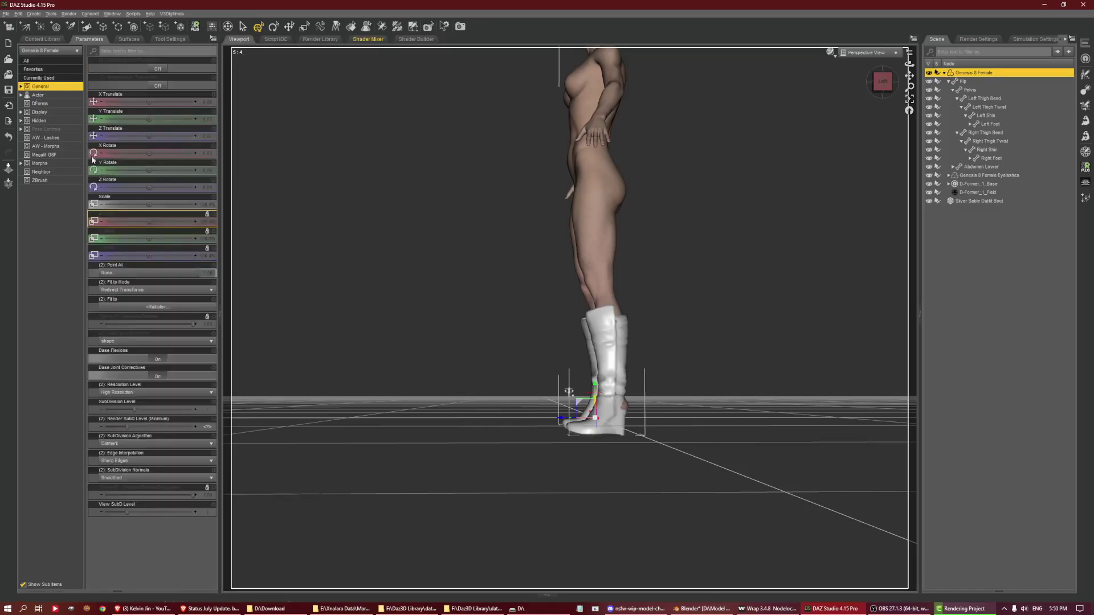
{"action": "left_click", "coordinate": [46, 79]}
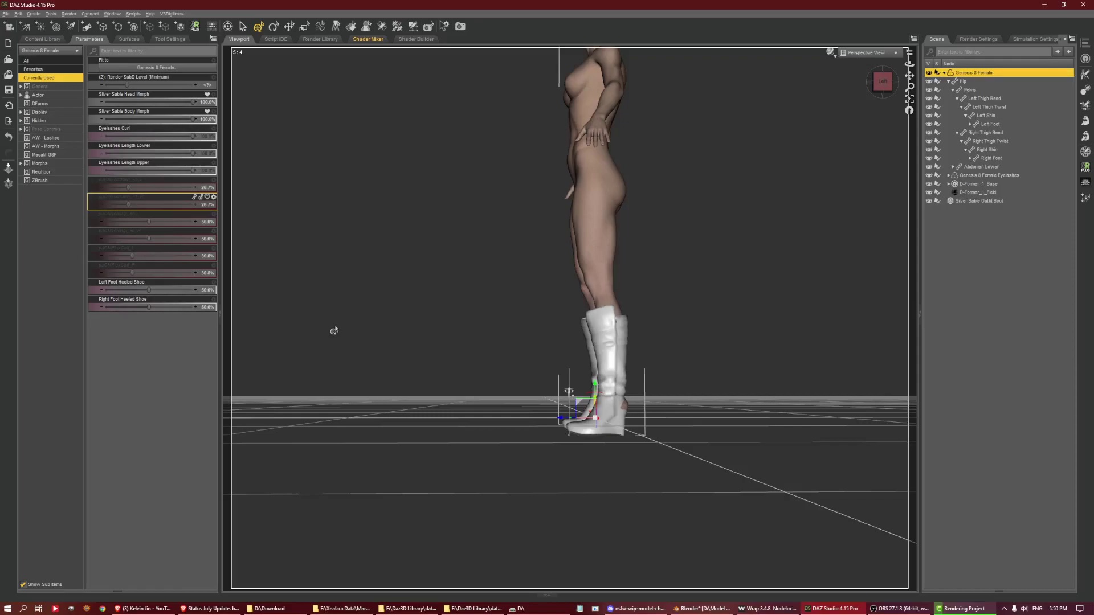
- Capture a Snipping Tool screenshot of the figure's currently used parameters, set it aside for reference, and return to DAZ Studio
{"action": "left_click", "coordinate": [23, 609]}
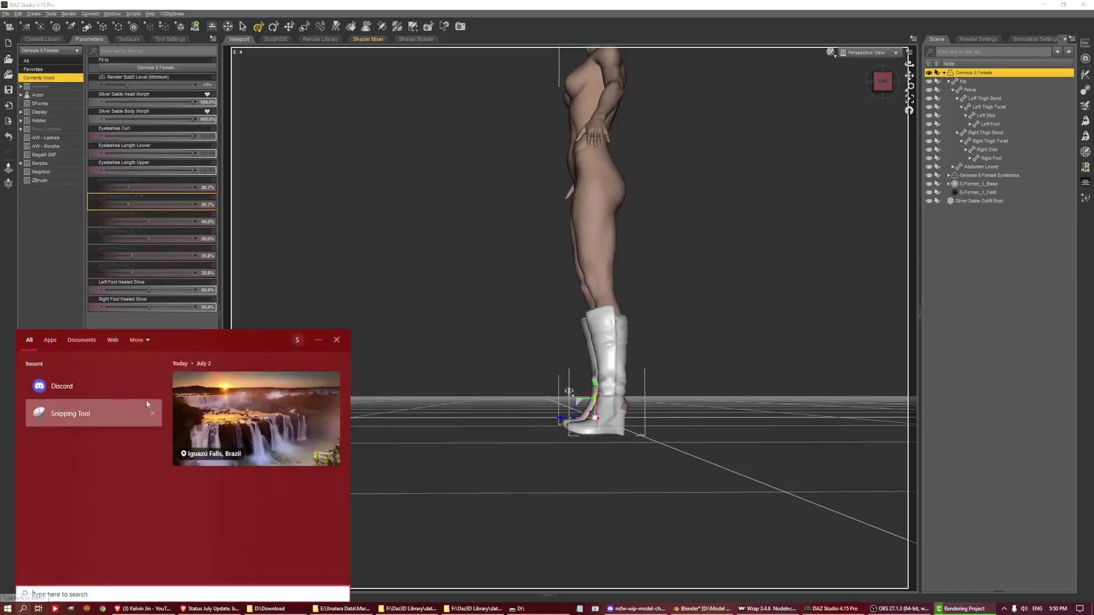
{"action": "left_click", "coordinate": [147, 406]}
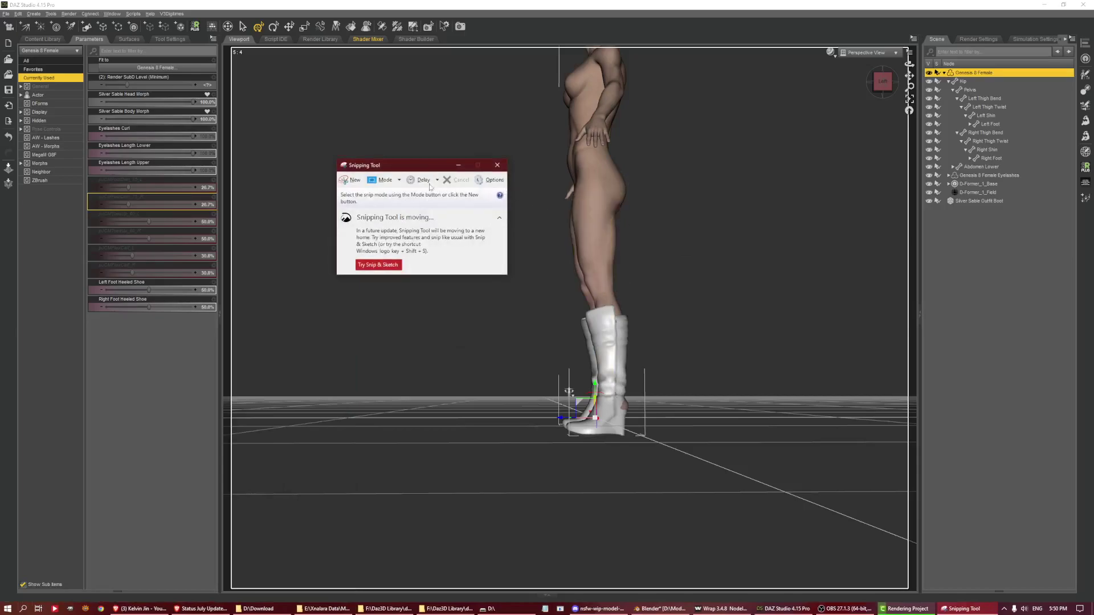
{"action": "left_click", "coordinate": [349, 180]}
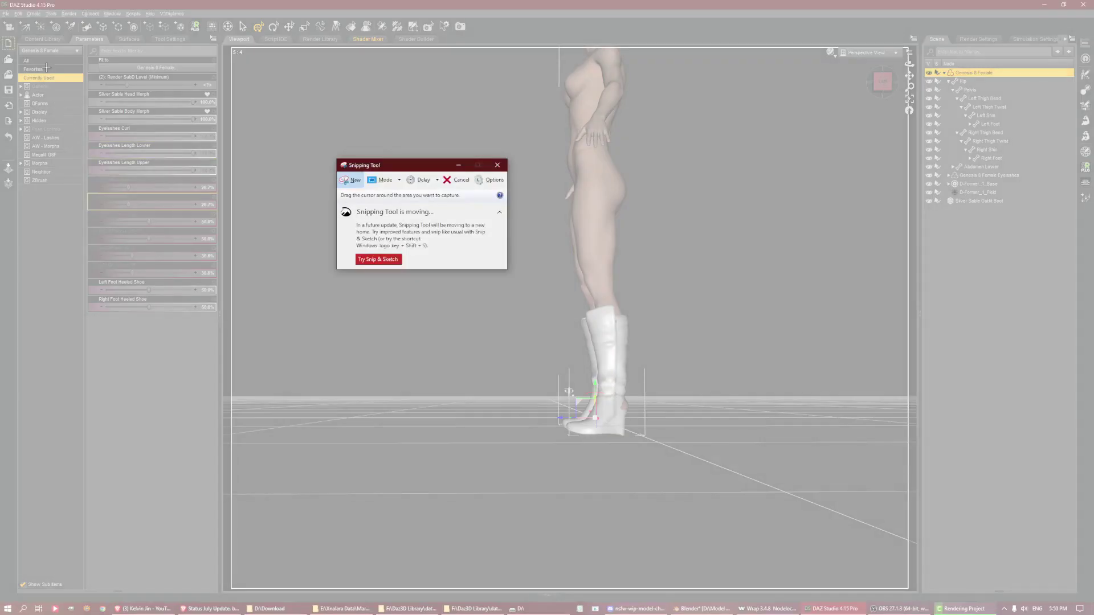
{"action": "left_click_drag", "start_coordinate": [52, 54], "coordinate": [268, 354]}
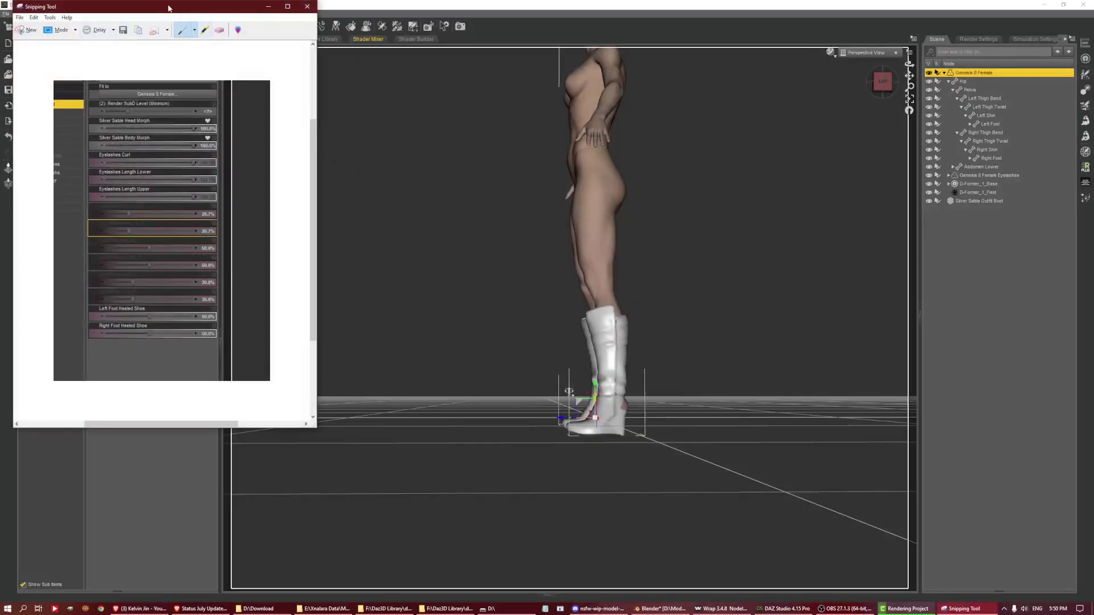
{"action": "left_click_drag", "start_coordinate": [169, 8], "coordinate": [922, 99]}
{"action": "left_click", "coordinate": [429, 3]}
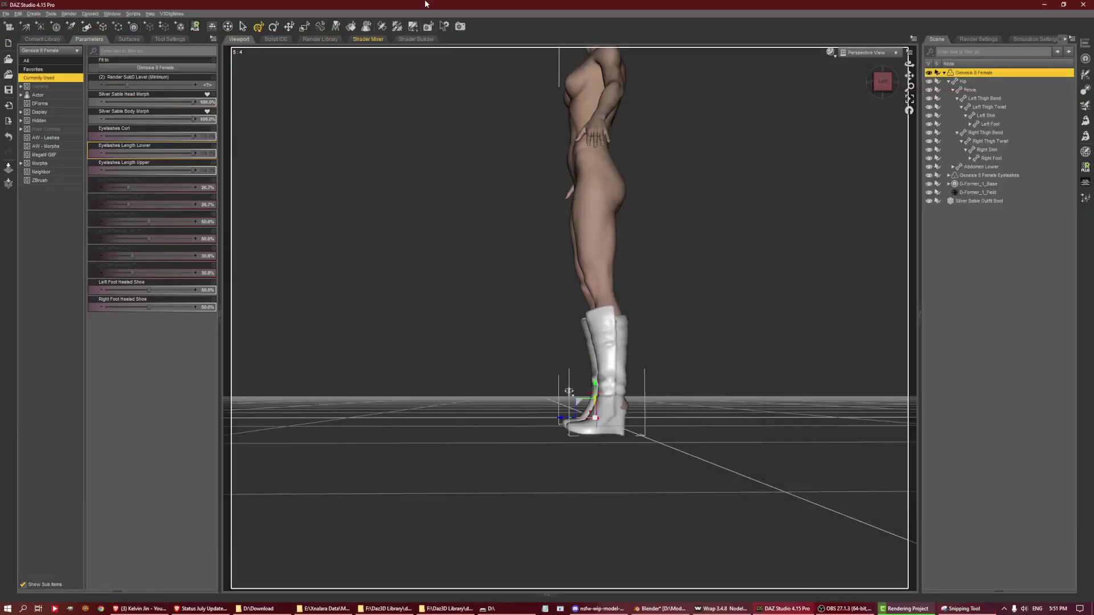
- With joint editing active, duplicate only the Genesis 8 Female node and select the duplicate
{"action": "left_click", "coordinate": [383, 26]}
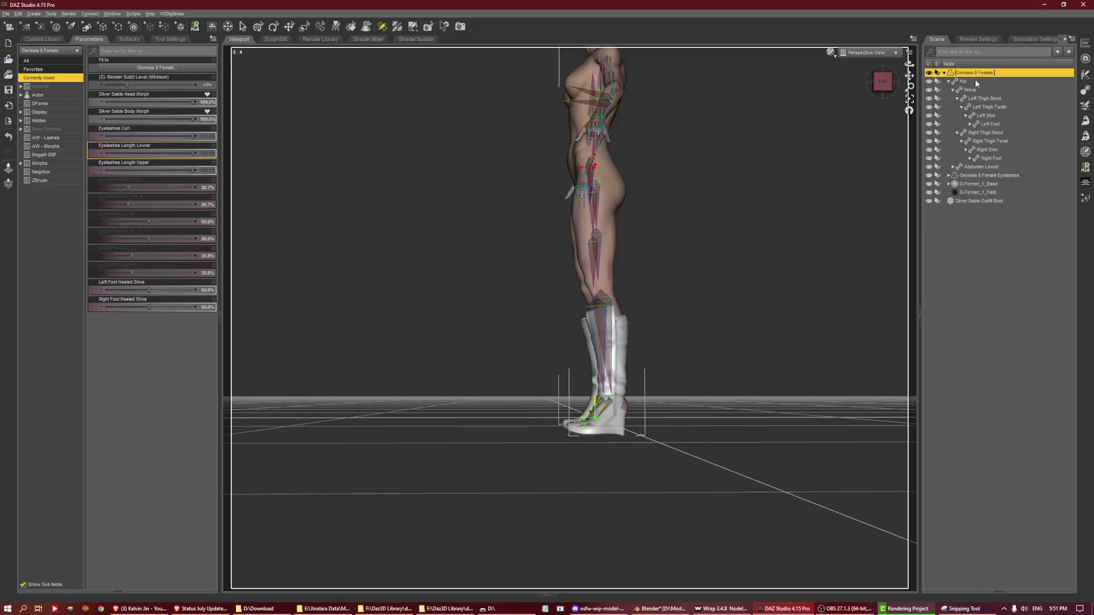
{"action": "left_click", "coordinate": [975, 79]}
{"action": "left_click", "coordinate": [972, 74]}
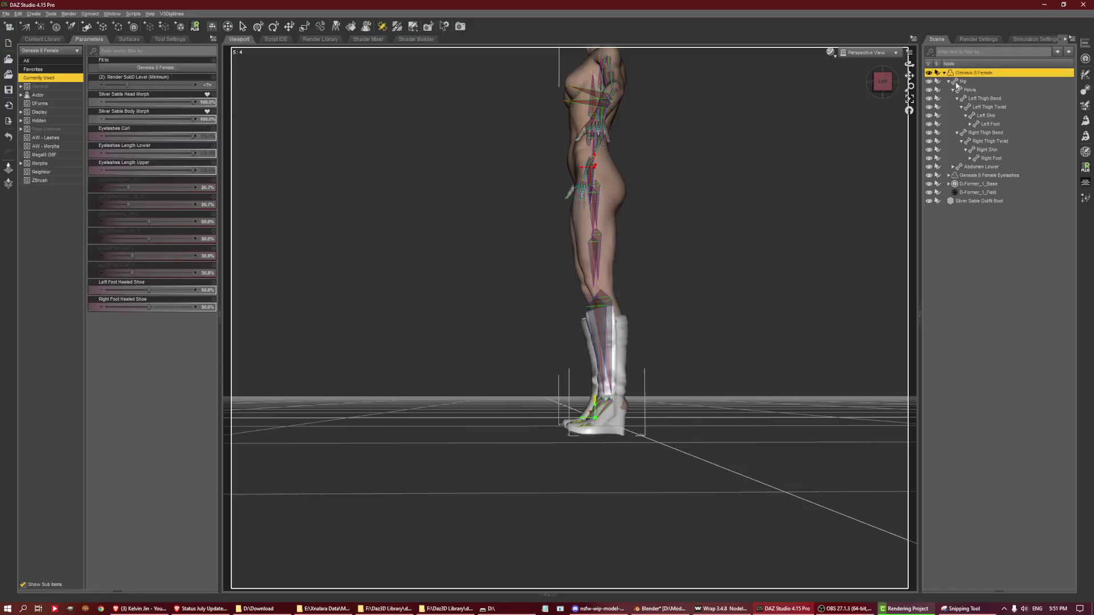
{"action": "left_click", "coordinate": [18, 13]}
{"action": "mouse_move", "coordinate": [46, 62]}
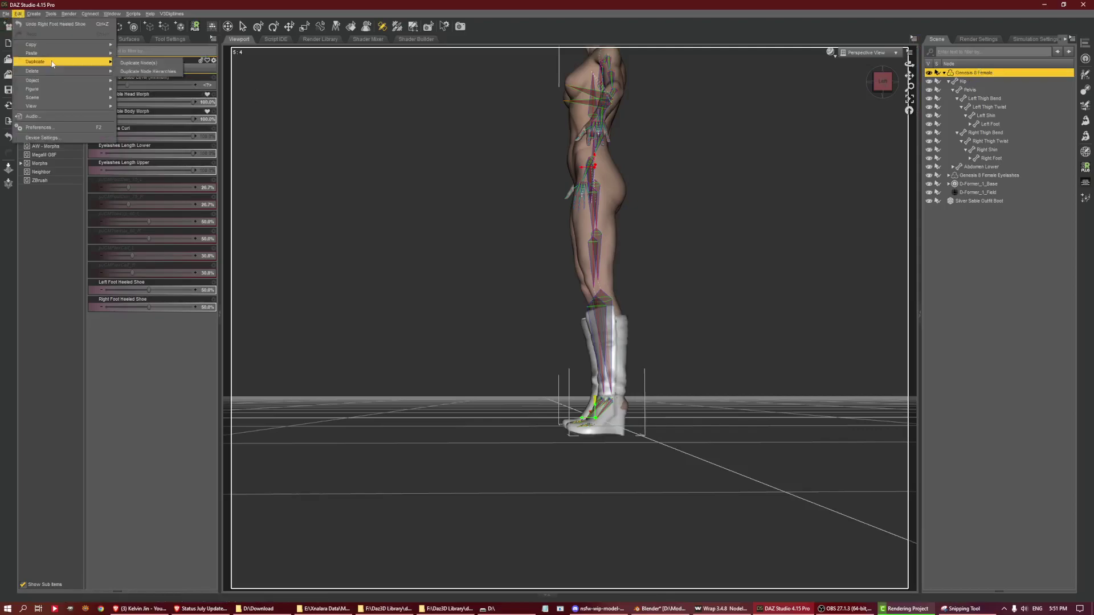
{"action": "left_click", "coordinate": [171, 64]}
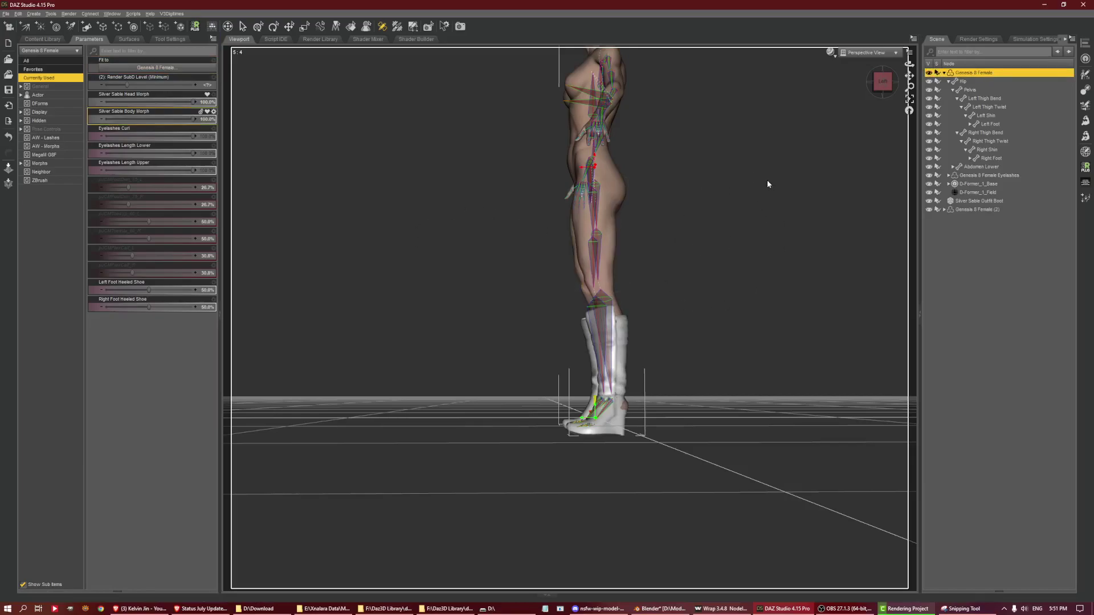
{"action": "left_click", "coordinate": [983, 209]}
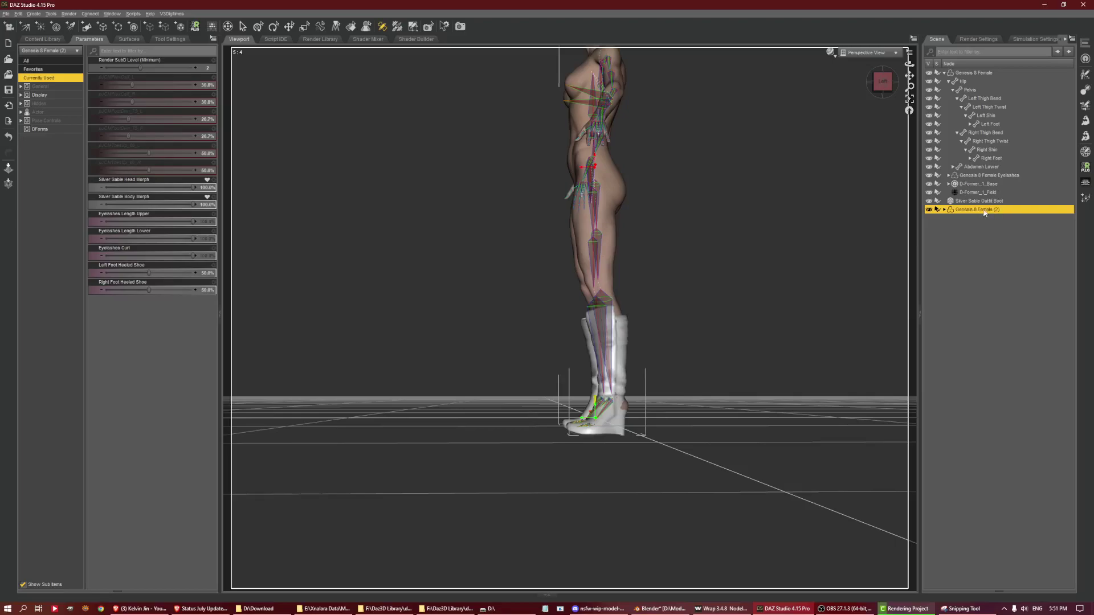
- Put the original Genesis 8 Female figure into a new group named Group and hide that group
{"action": "left_click", "coordinate": [946, 73]}
{"action": "left_click", "coordinate": [944, 73]}
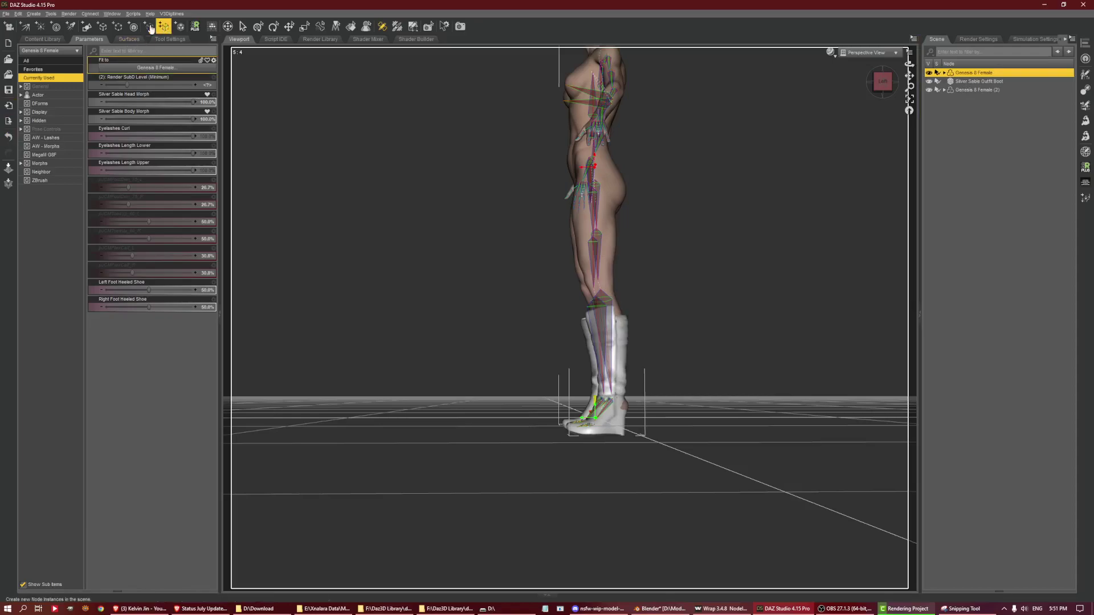
{"action": "key", "text": "ctrl+g"}
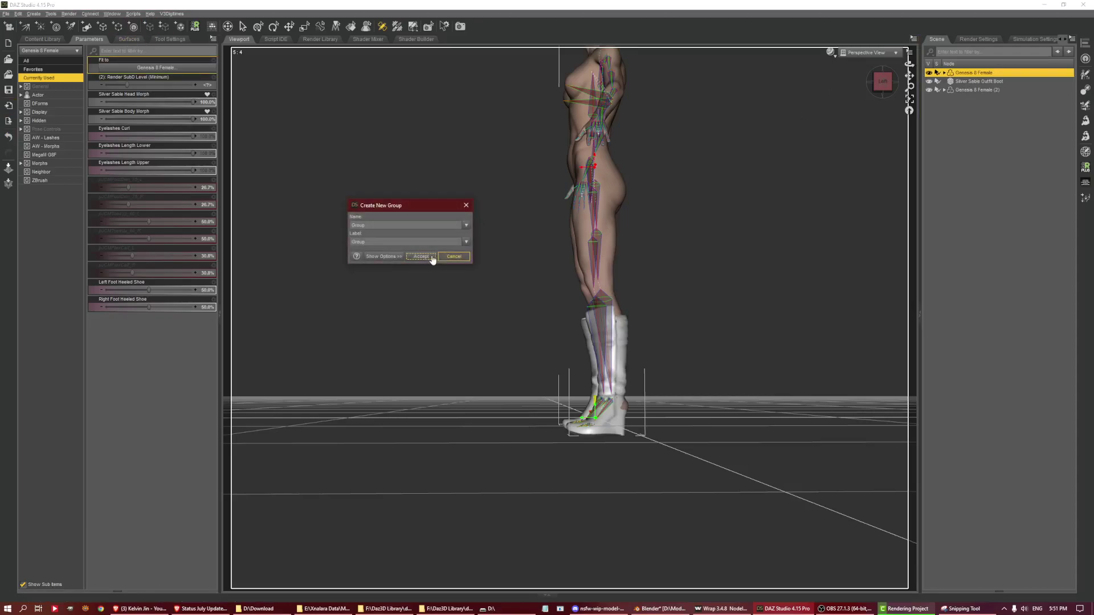
{"action": "left_click", "coordinate": [425, 257]}
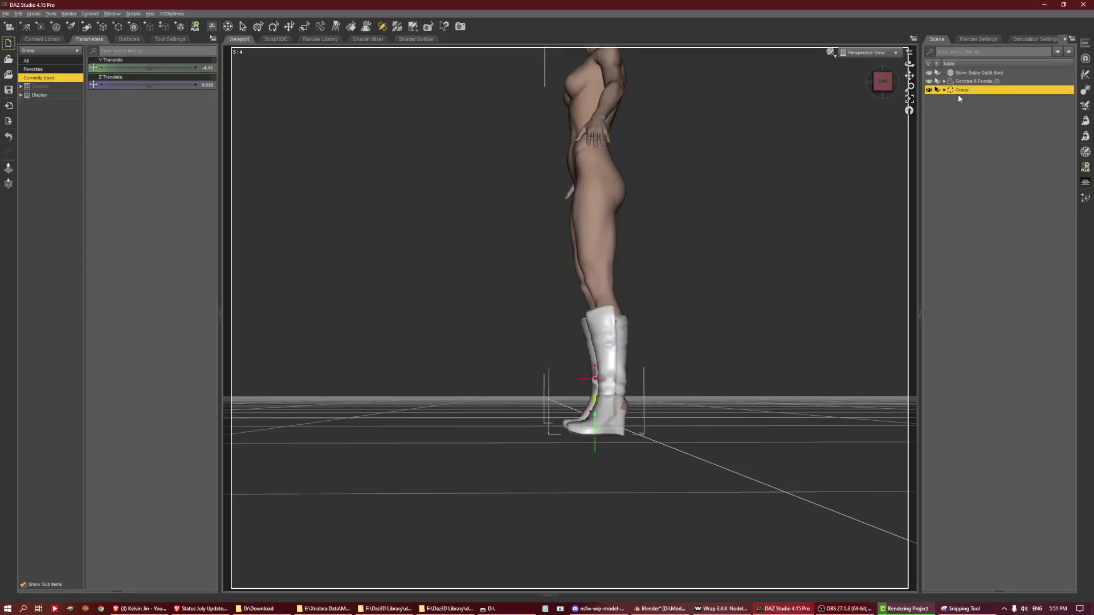
{"action": "left_click", "coordinate": [929, 91]}
- Bake the joint rotations of the duplicate figure, Genesis 8 Female (2)
{"action": "left_click", "coordinate": [968, 83]}
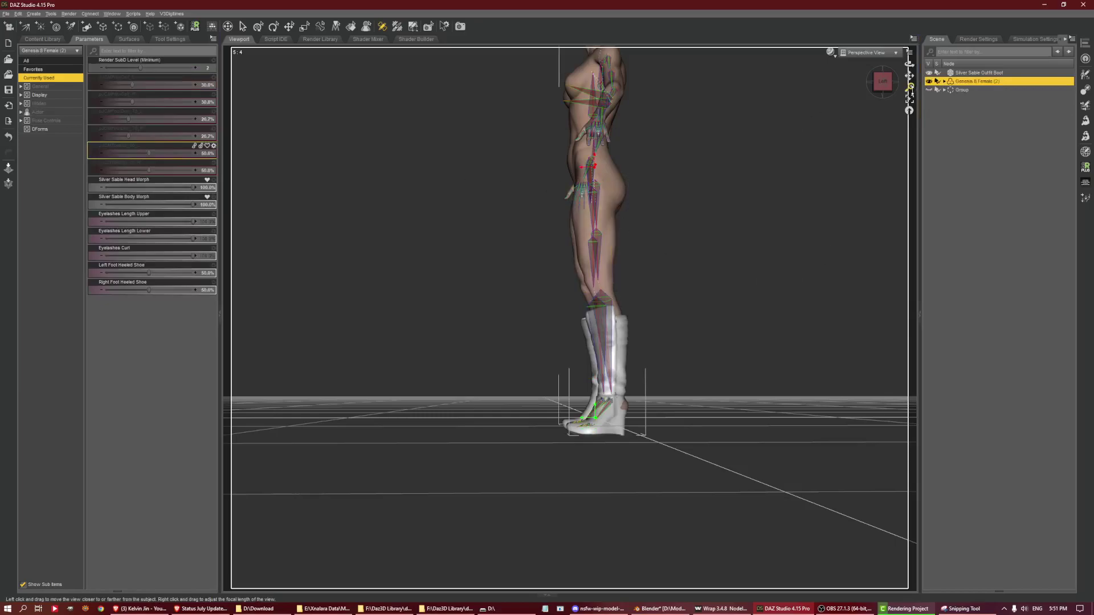
{"action": "left_click_drag", "start_coordinate": [910, 76], "coordinate": [896, 136]}
{"action": "left_click", "coordinate": [944, 82]}
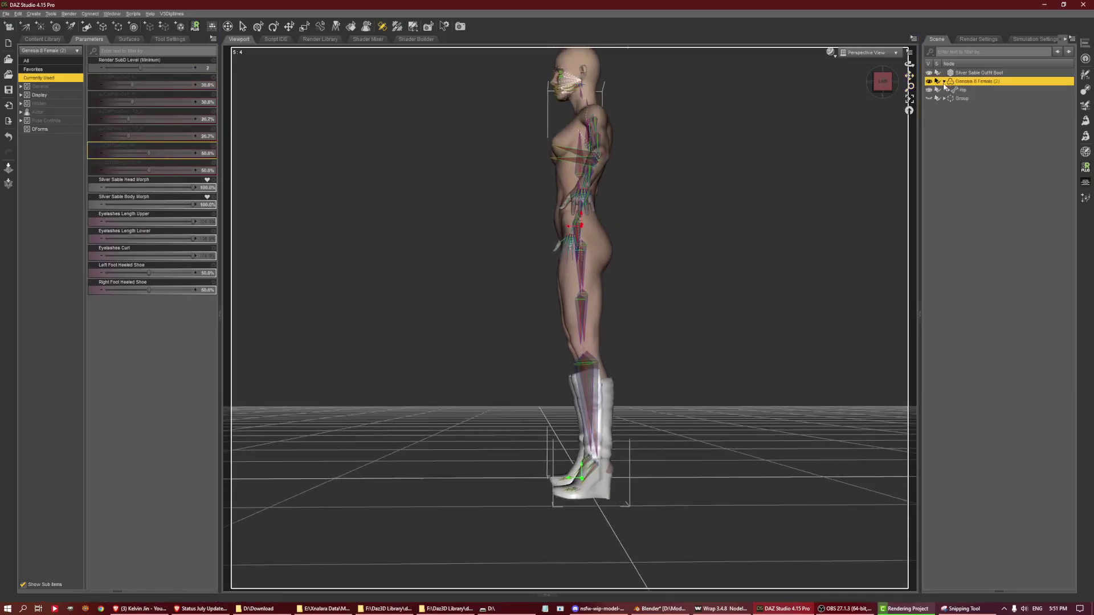
{"action": "left_click", "coordinate": [944, 81]}
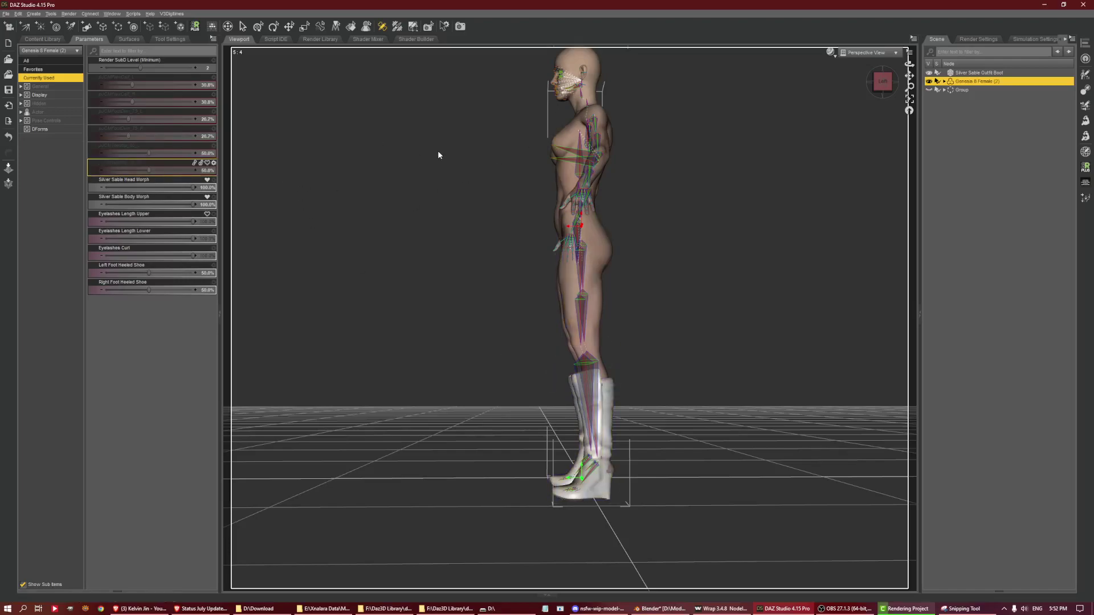
{"action": "right_click", "coordinate": [475, 276]}
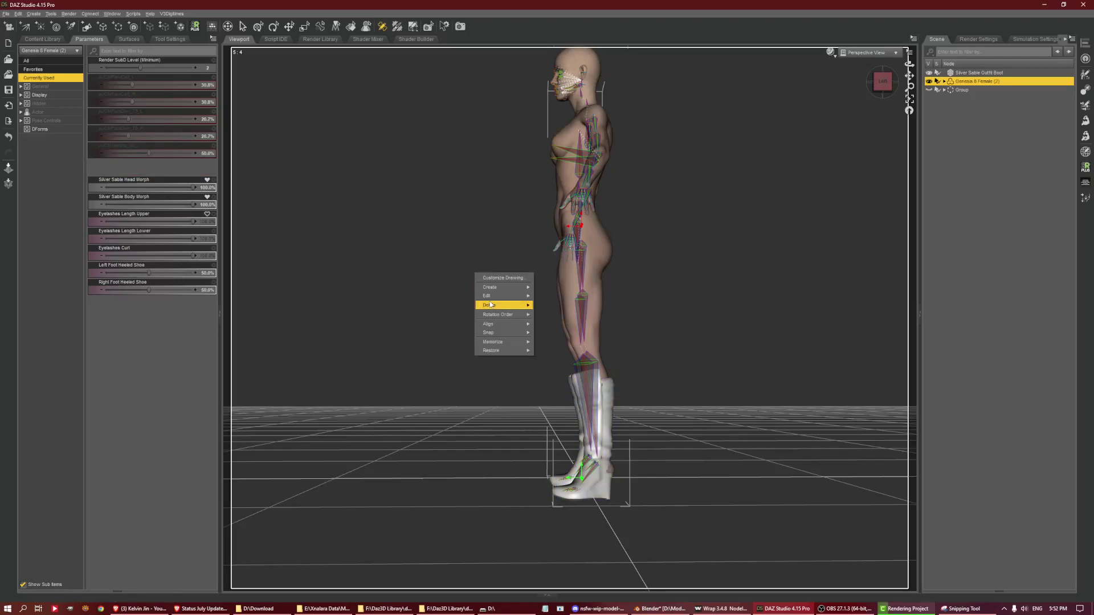
{"action": "mouse_move", "coordinate": [496, 296]}
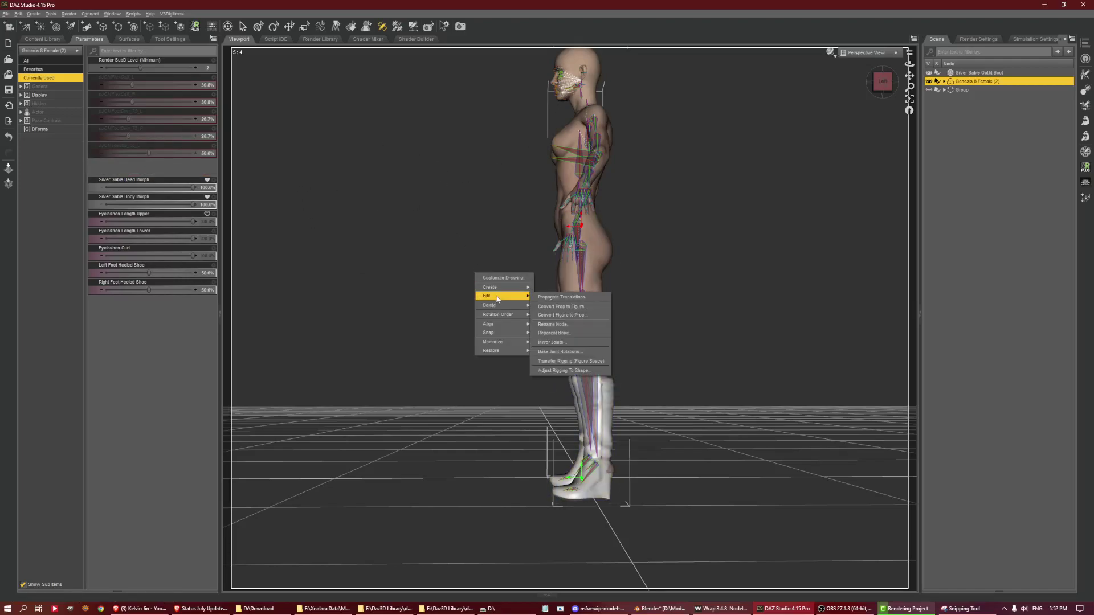
{"action": "left_click", "coordinate": [592, 353]}
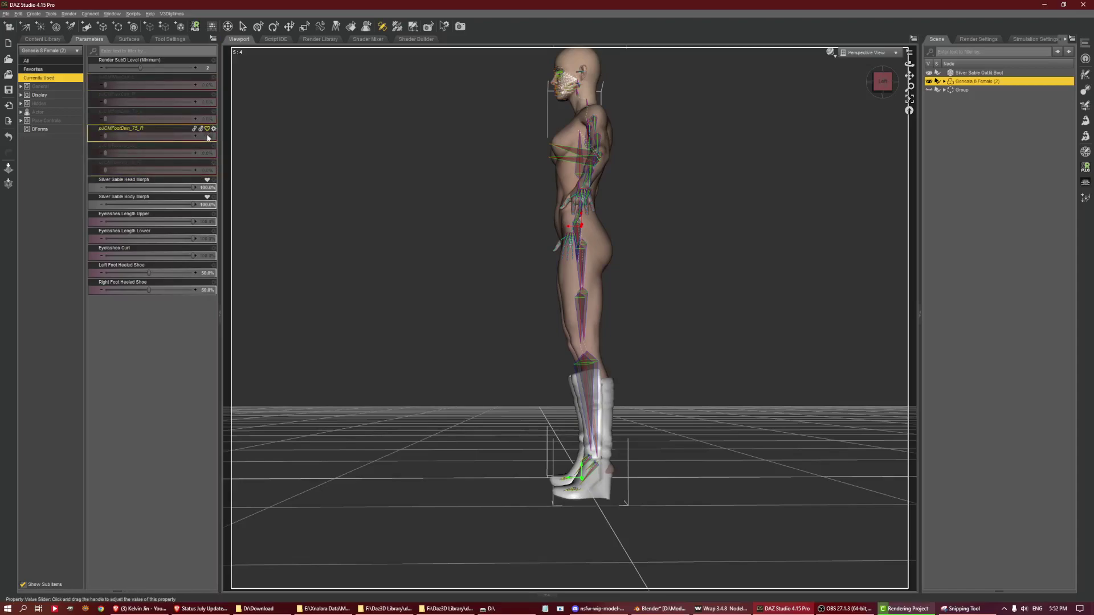
- Using the parameter screenshot as reference, set the duplicate figure's first two foot corrective morphs to 26%
{"action": "mouse_move", "coordinate": [207, 139]}
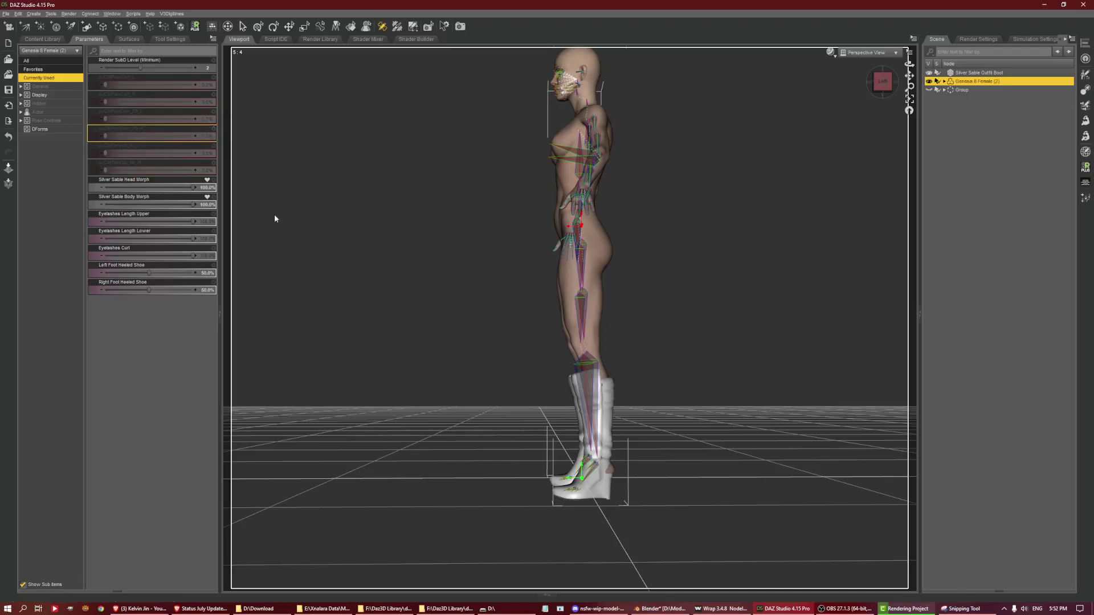
{"action": "mouse_move", "coordinate": [963, 609]}
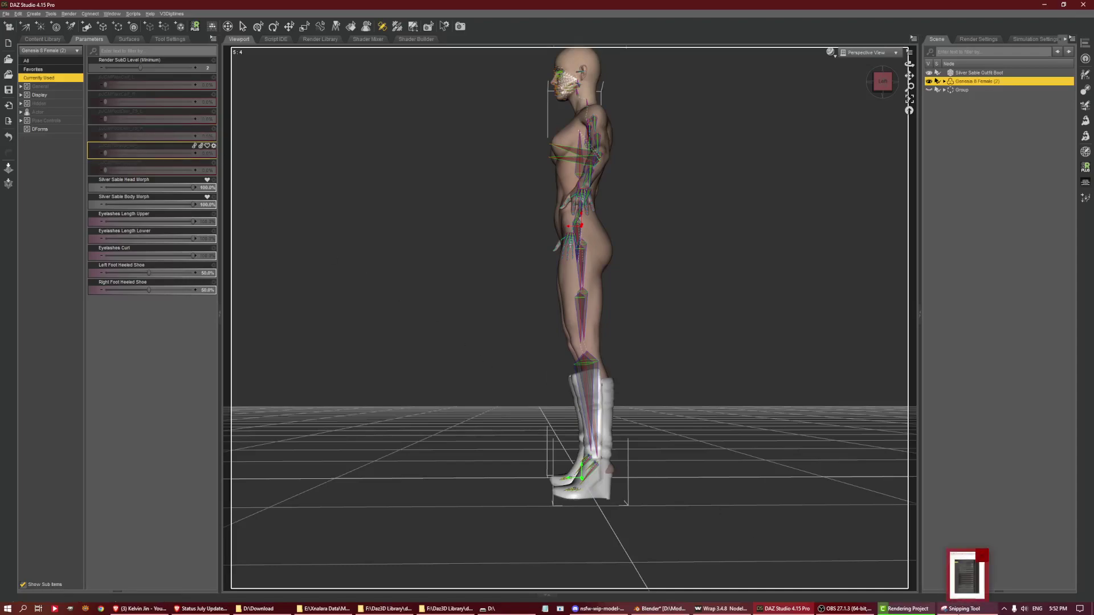
{"action": "left_click", "coordinate": [963, 609]}
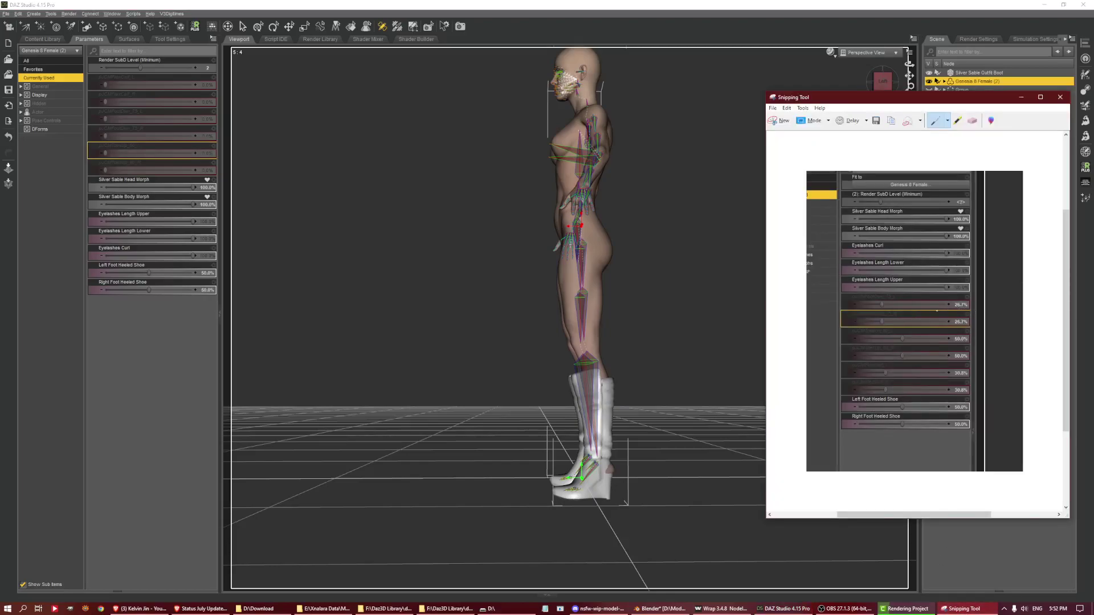
{"action": "left_click", "coordinate": [207, 84]}
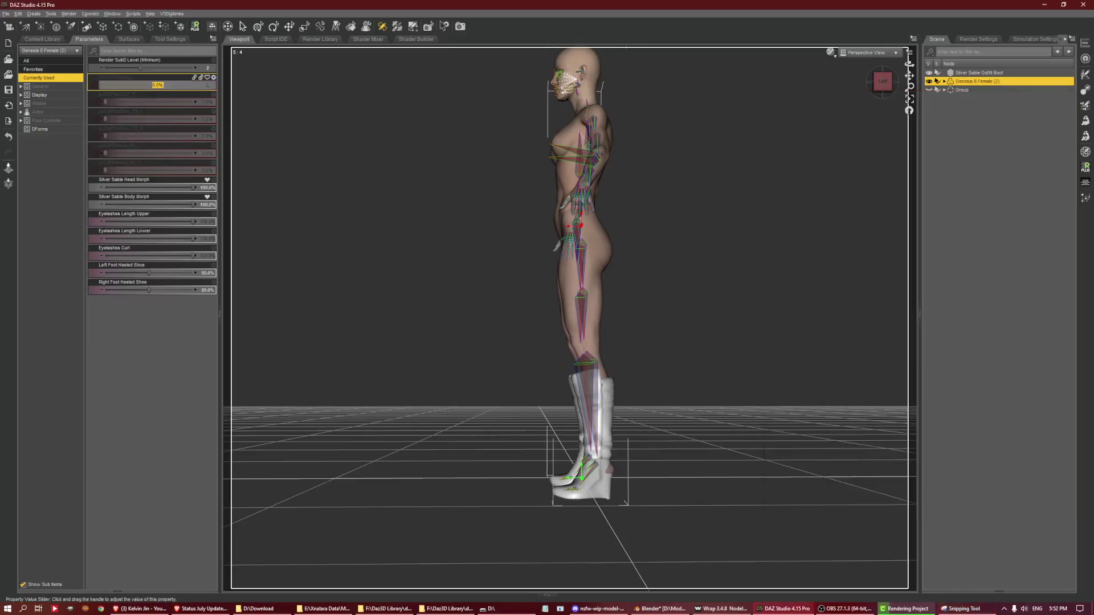
{"action": "type", "text": "26"}
{"action": "key", "text": "Return"}
{"action": "left_click", "coordinate": [210, 102]}
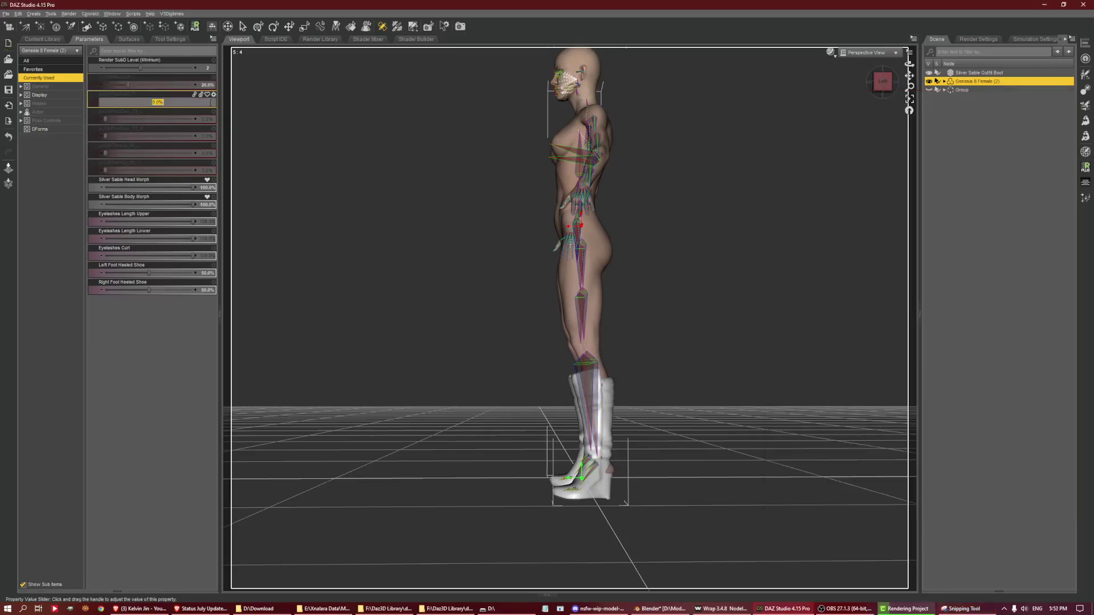
{"action": "type", "text": "26"}
{"action": "key", "text": "Return"}
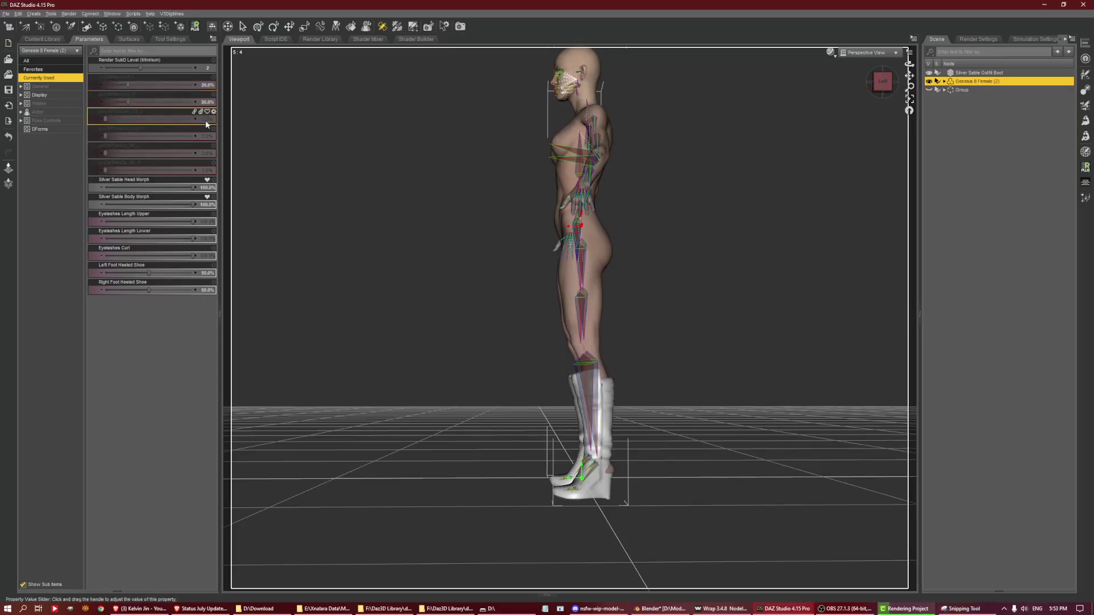
- Check the reference screenshot and set the duplicate figure's third and fourth foot corrective morphs to 50%
{"action": "left_click", "coordinate": [205, 120]}
{"action": "left_click", "coordinate": [986, 610]}
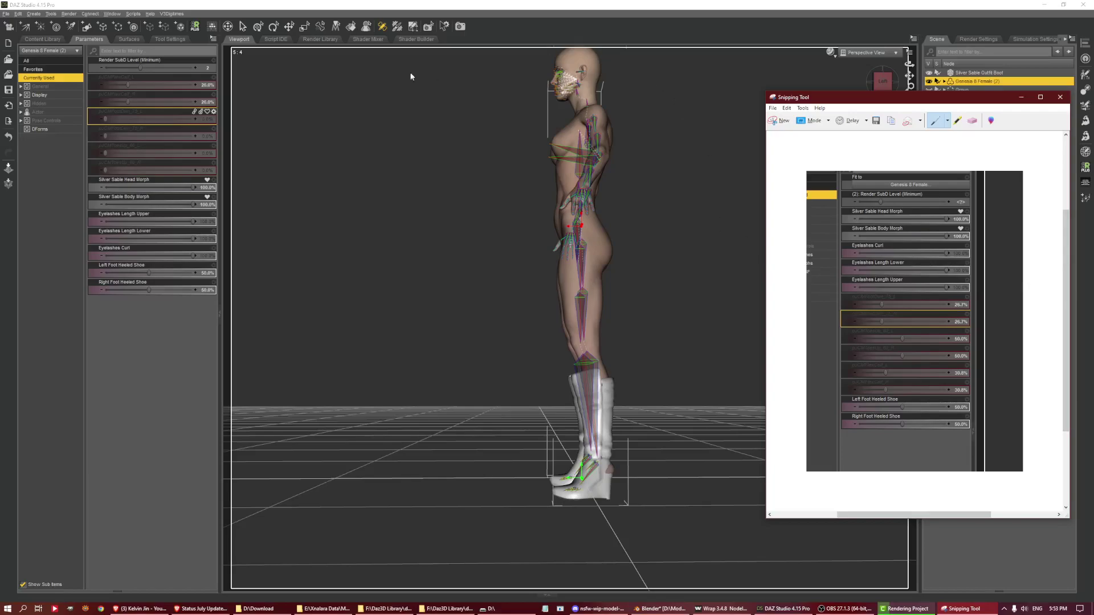
{"action": "left_click", "coordinate": [188, 119]}
{"action": "type", "text": "50"}
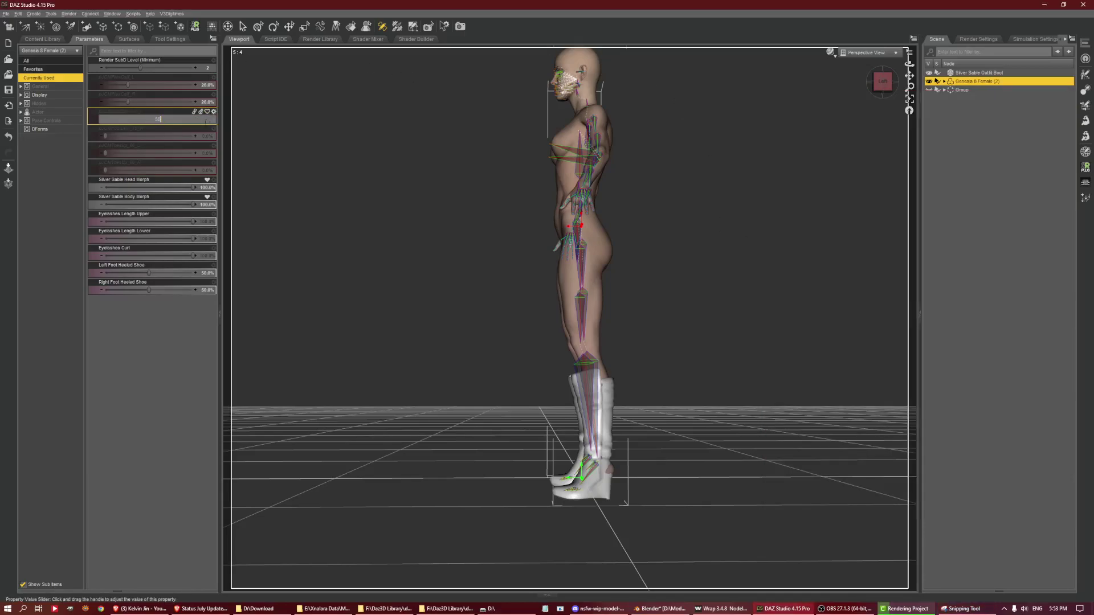
{"action": "key", "text": "Return"}
{"action": "left_click", "coordinate": [198, 137]}
{"action": "type", "text": "50"}
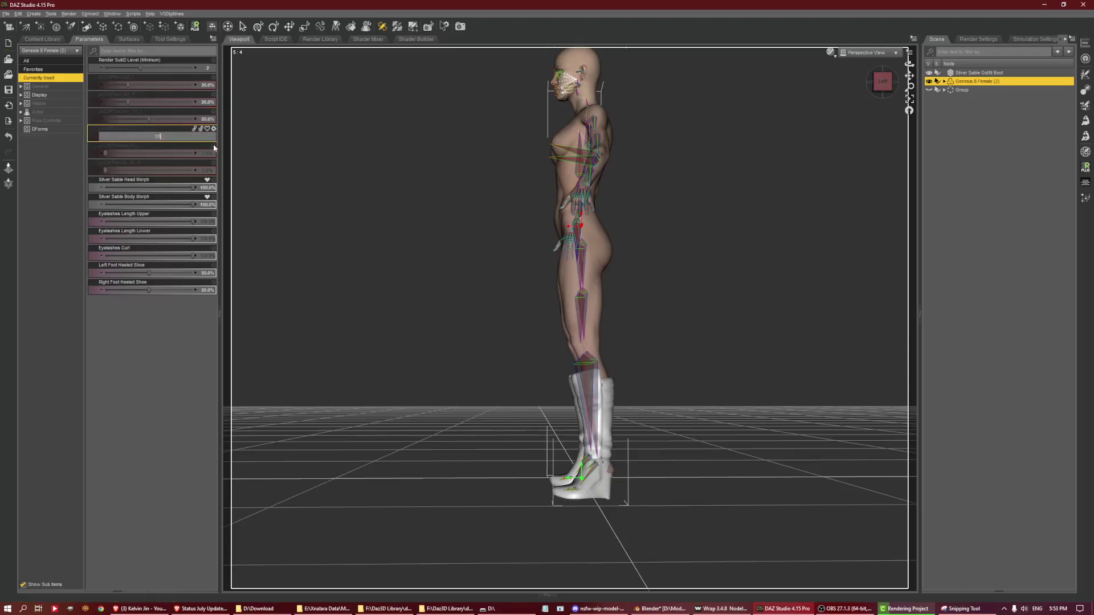
{"action": "key", "text": "Return"}
- Check the reference screenshot and set the duplicate figure's last two foot corrective morphs to 30.8%
{"action": "left_click", "coordinate": [964, 608]}
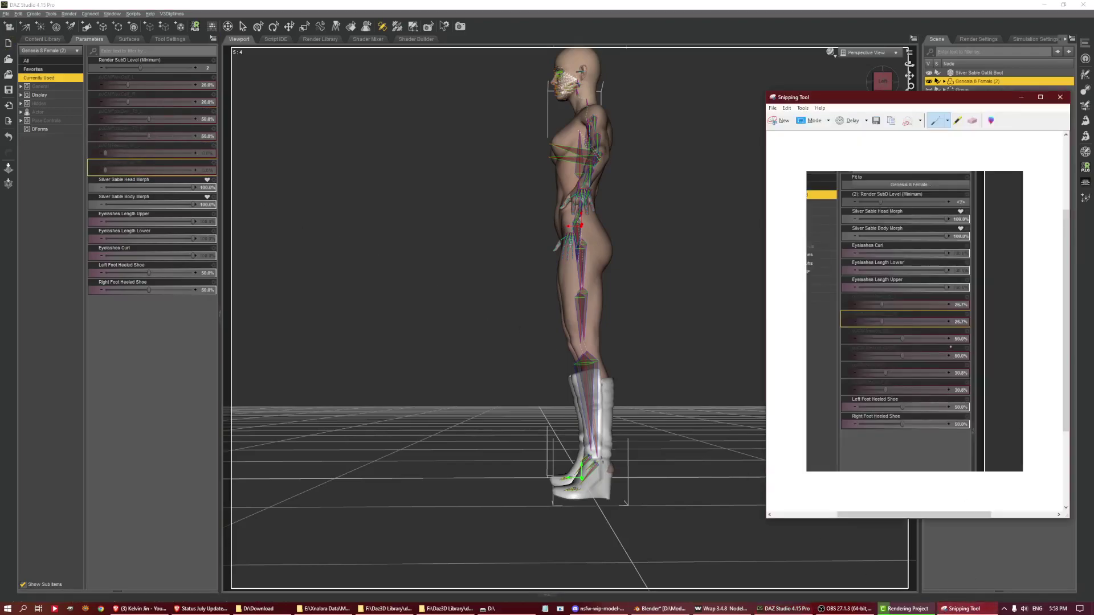
{"action": "left_click", "coordinate": [206, 155]}
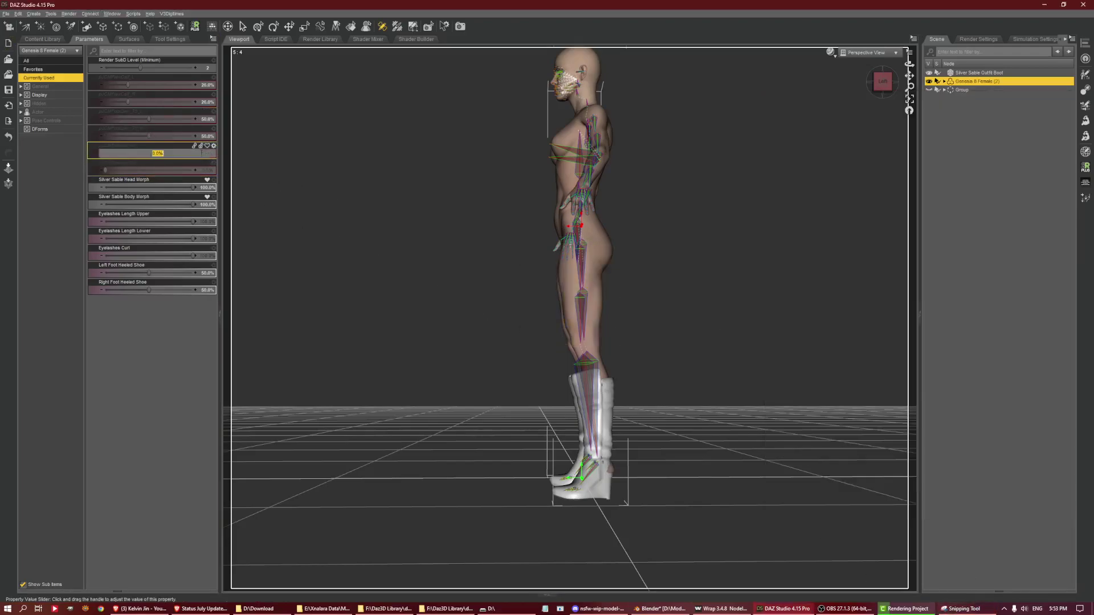
{"action": "type", "text": "50"}
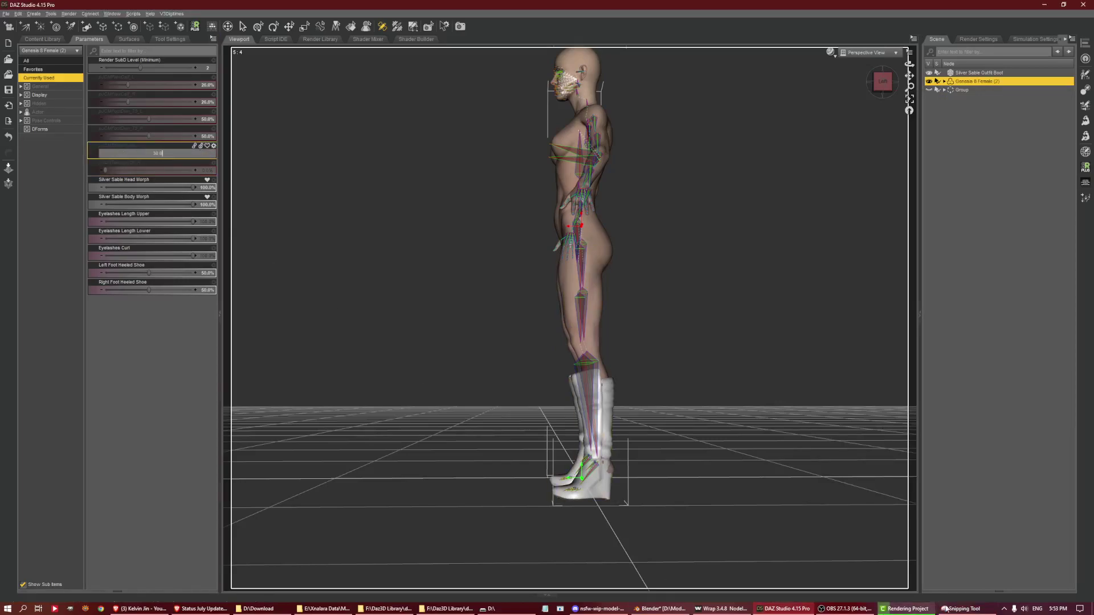
{"action": "left_click", "coordinate": [964, 608]}
{"action": "left_click", "coordinate": [216, 168]}
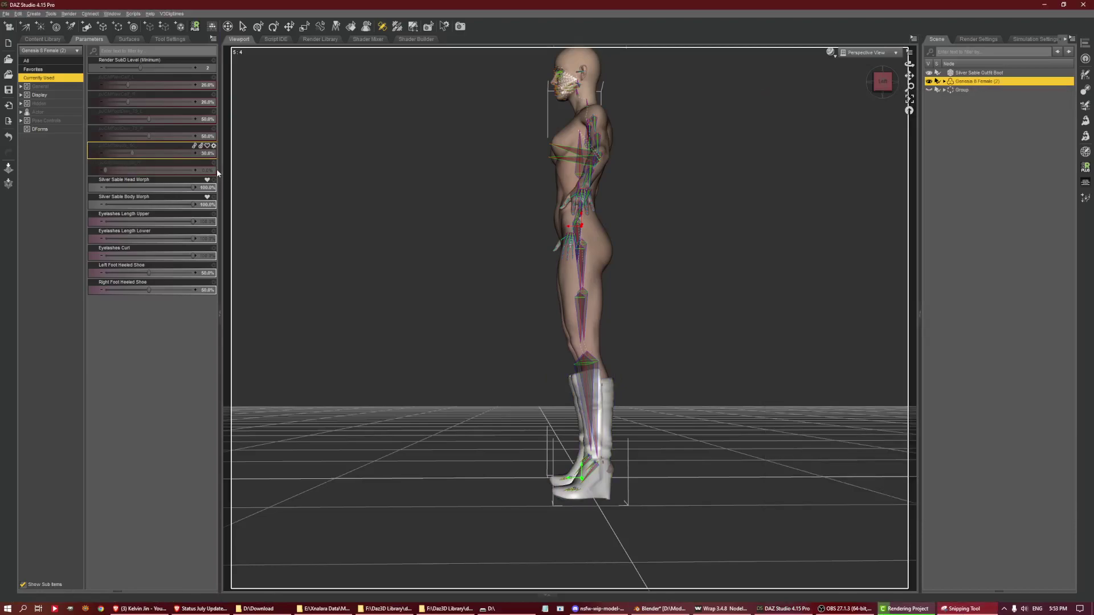
{"action": "left_click", "coordinate": [205, 170]}
{"action": "type", "text": "50"}
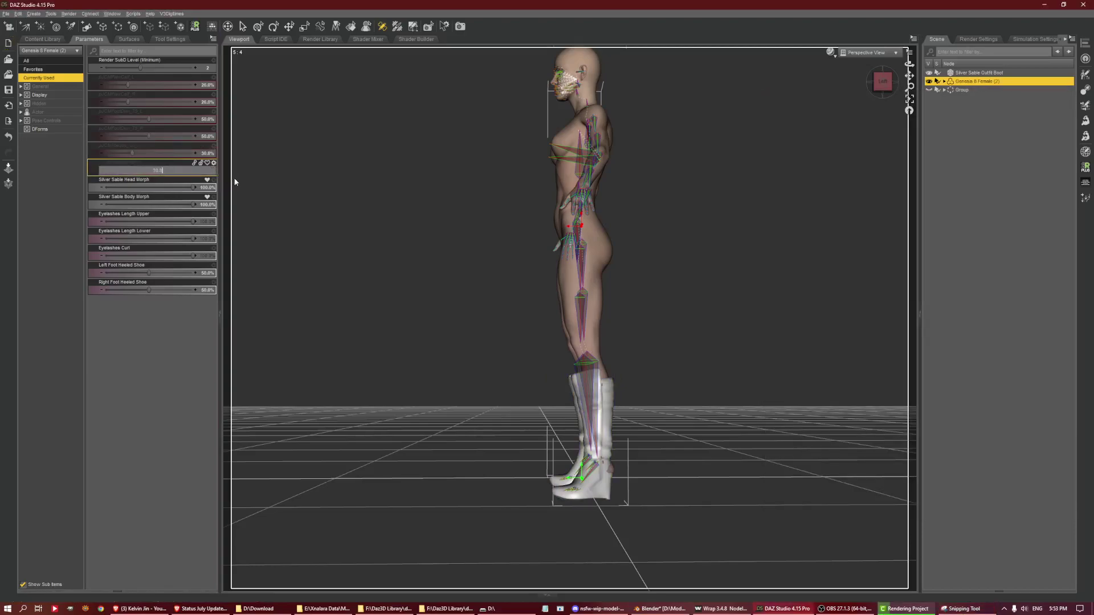
{"action": "key", "text": "Return"}
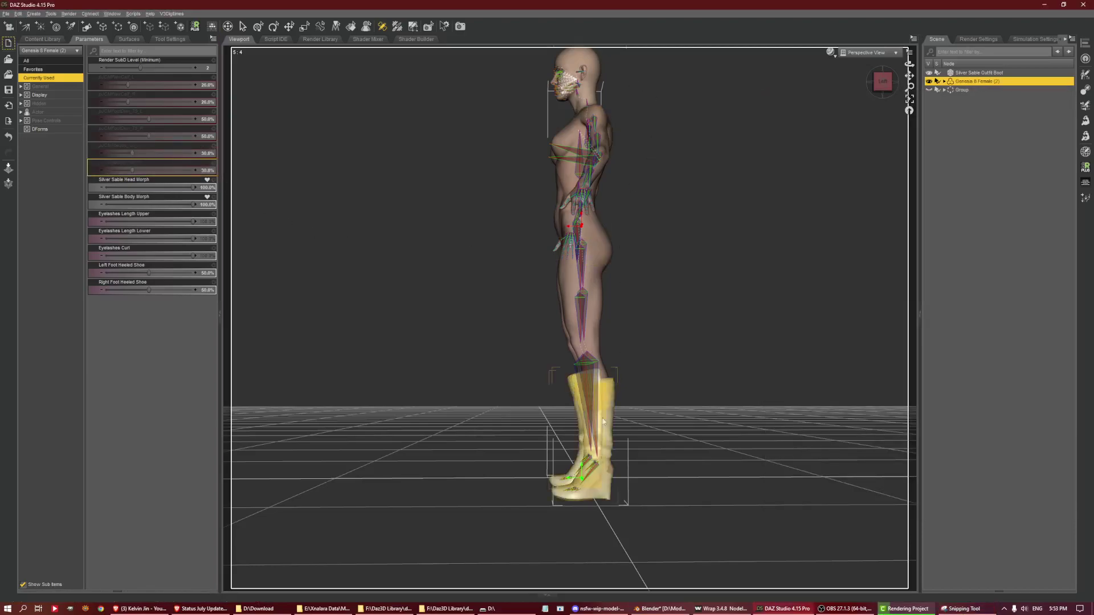
- Set up the Transfer Utility with Genesis 8 Female (2) as the source and Silver Sable Outfit Boot as the target
{"action": "left_click", "coordinate": [1083, 91]}
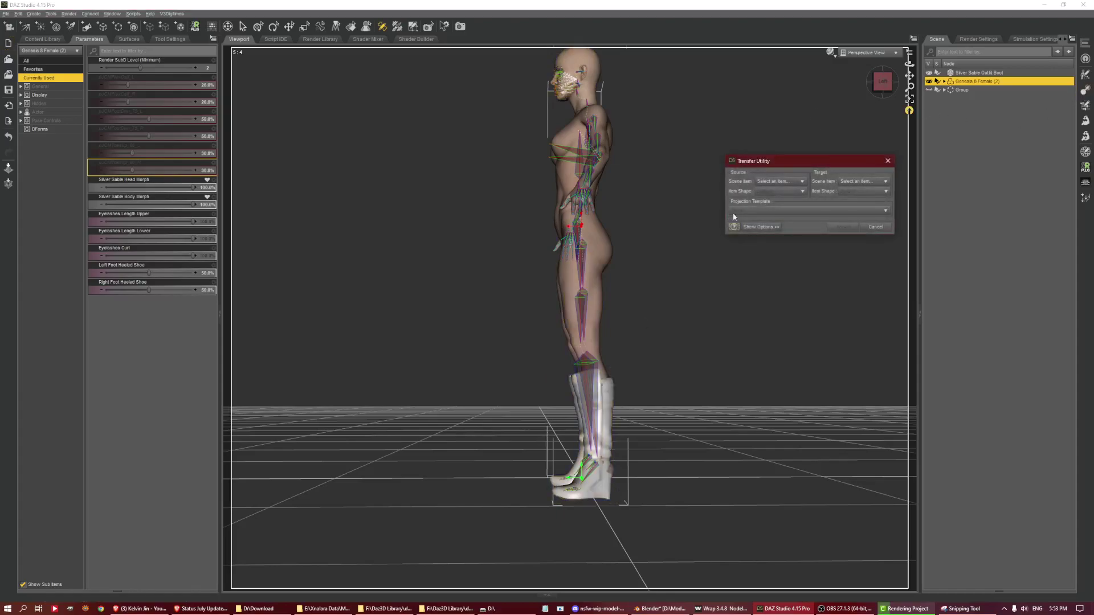
{"action": "left_click", "coordinate": [789, 182]}
{"action": "left_click", "coordinate": [788, 199]}
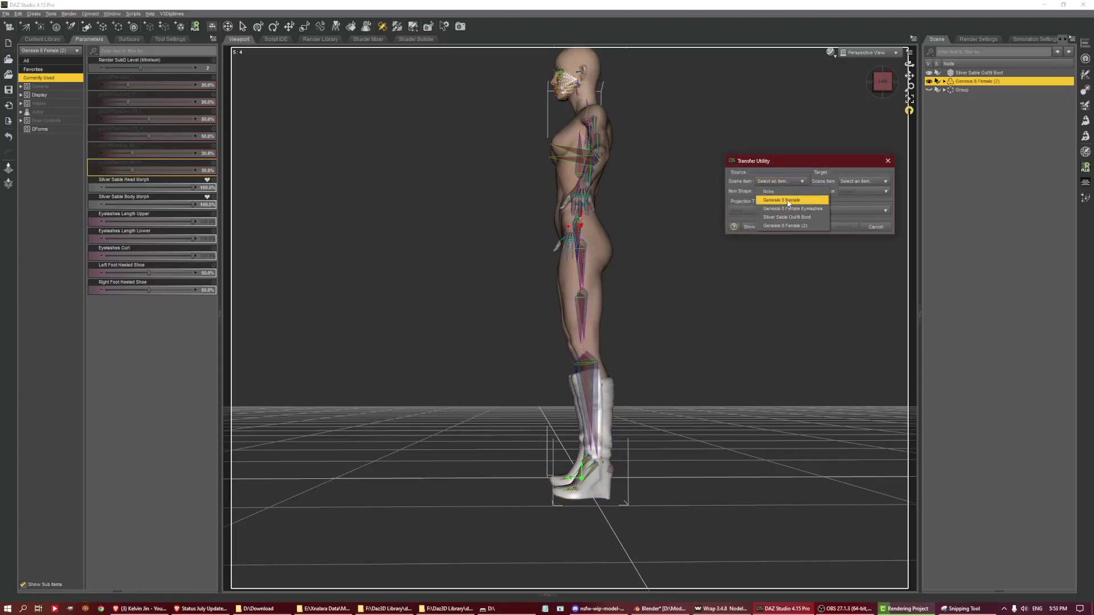
{"action": "left_click", "coordinate": [868, 183]}
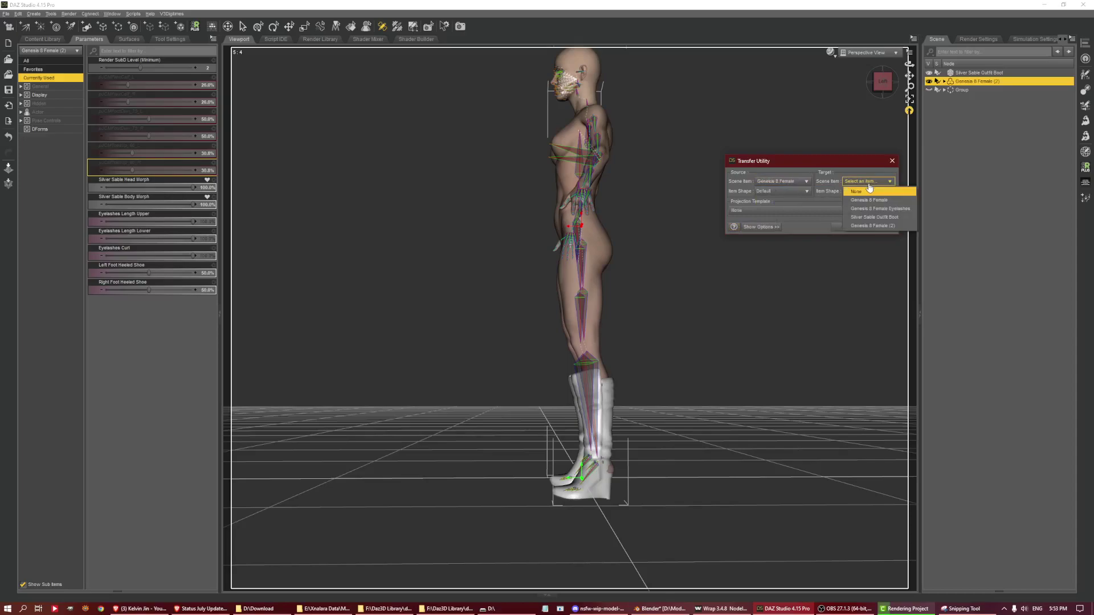
{"action": "left_click", "coordinate": [875, 217]}
{"action": "left_click", "coordinate": [806, 182]}
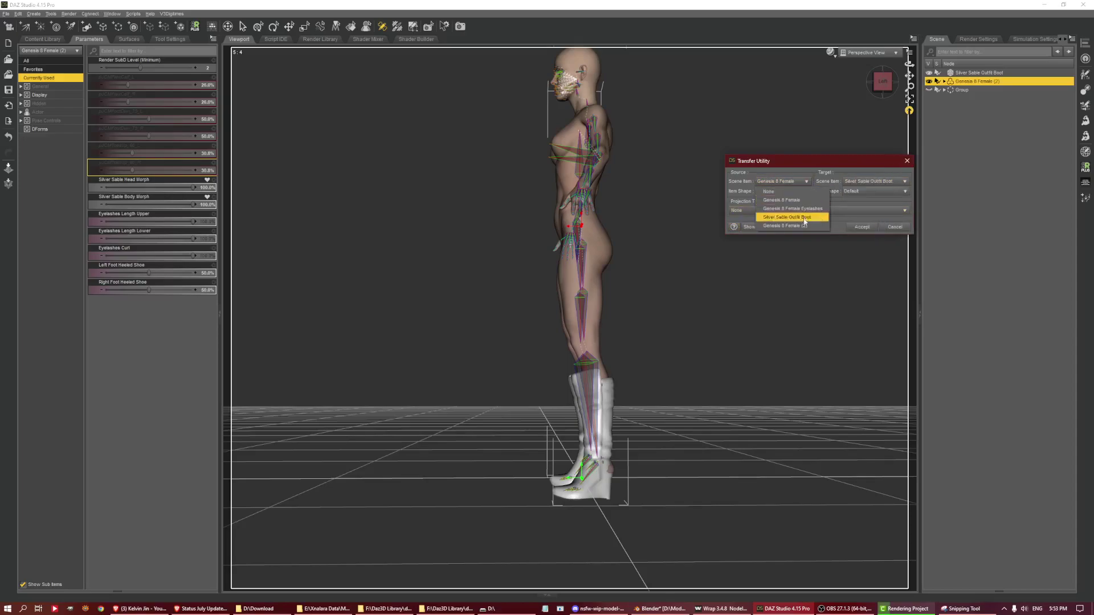
{"action": "left_click", "coordinate": [795, 217]}
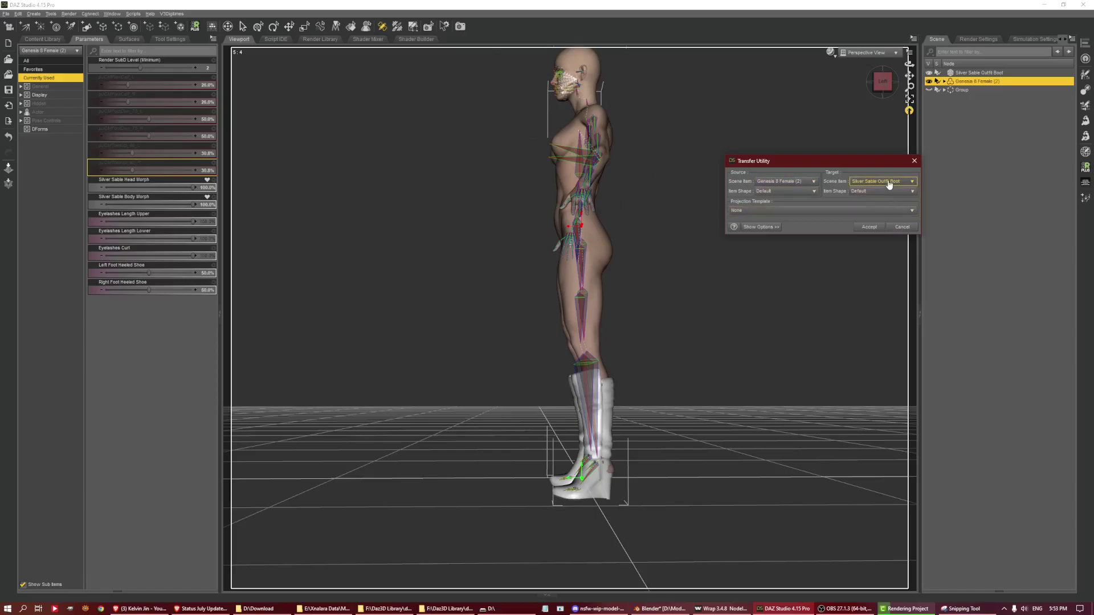
- Set the source item shape to Current, enable Reverse Source Shape From Target, and run the transfer onto the boots
{"action": "left_click", "coordinate": [785, 191]}
{"action": "left_click", "coordinate": [784, 201]}
{"action": "left_click", "coordinate": [761, 227]}
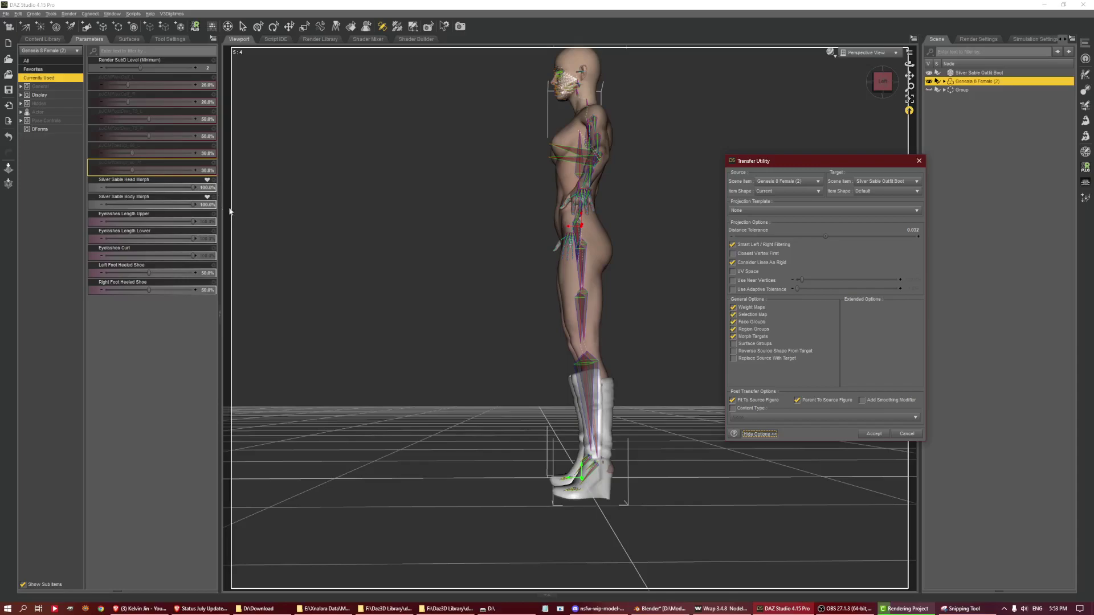
{"action": "left_click", "coordinate": [736, 351]}
{"action": "left_click", "coordinate": [874, 434]}
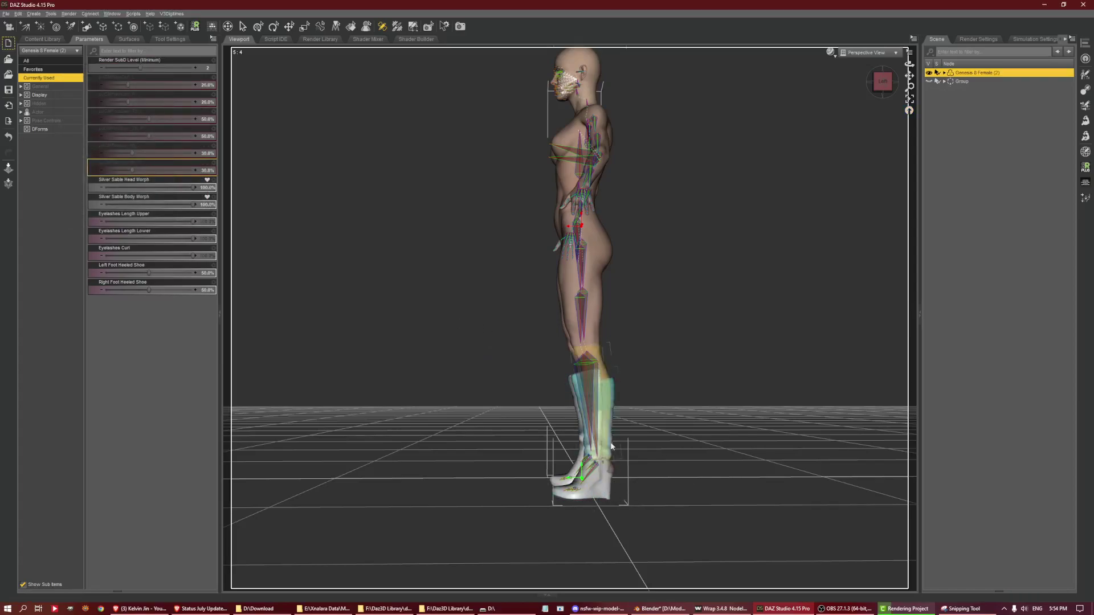
- Set all six foot corrective morphs of the Silver Sable Outfit Boot to 0
{"action": "left_click", "coordinate": [944, 73]}
{"action": "left_click", "coordinate": [983, 90]}
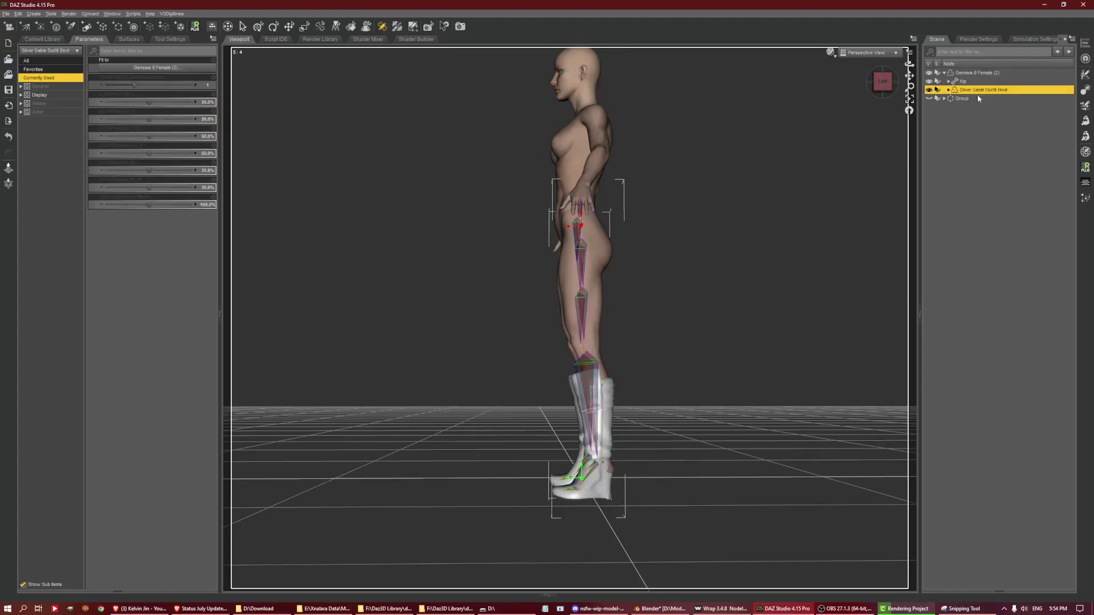
{"action": "left_click", "coordinate": [209, 103]}
{"action": "type", "text": "0"}
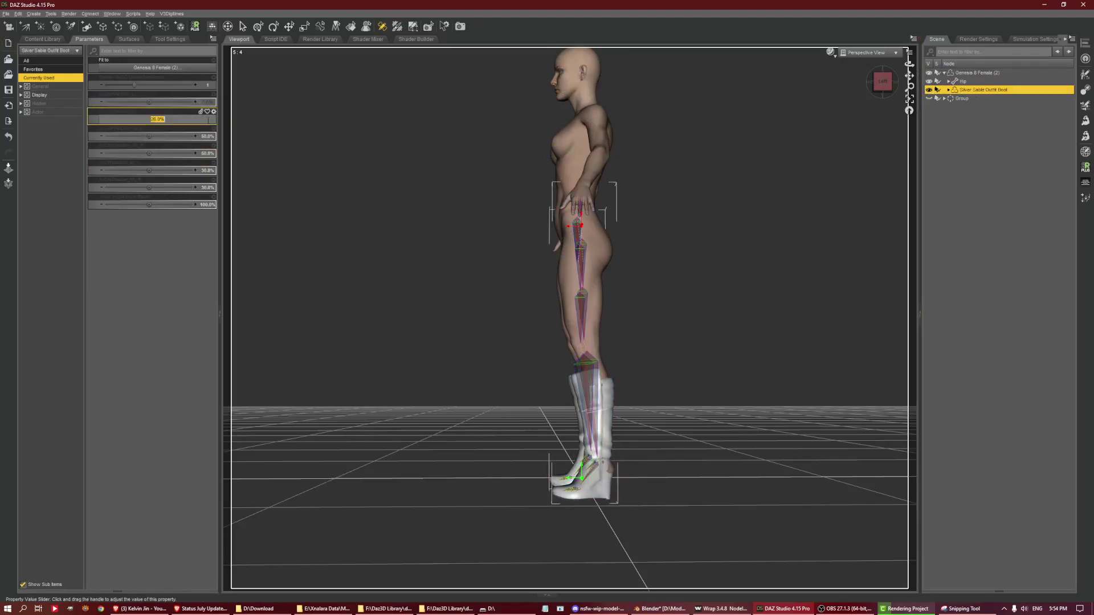
{"action": "type", "text": "0"}
{"action": "key", "text": "Return"}
{"action": "left_click", "coordinate": [208, 137]}
{"action": "type", "text": "0"}
{"action": "key", "text": "Return"}
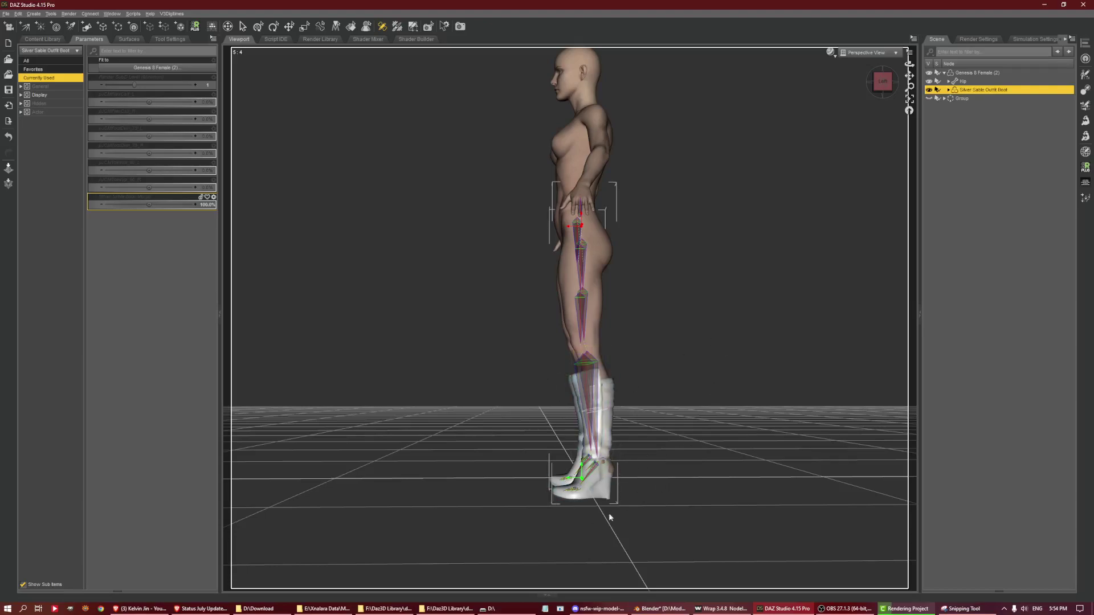
- Fit the Silver Sable Outfit Boot to the original Genesis 8 Female, with parenting to the target enabled
{"action": "right_click", "coordinate": [974, 91]}
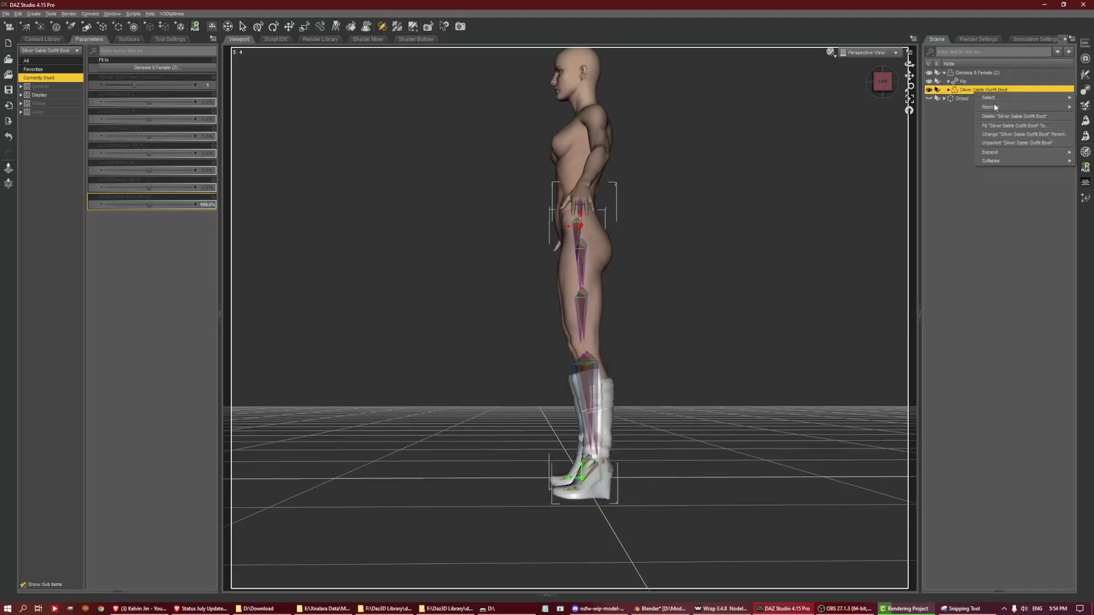
{"action": "left_click", "coordinate": [1008, 126]}
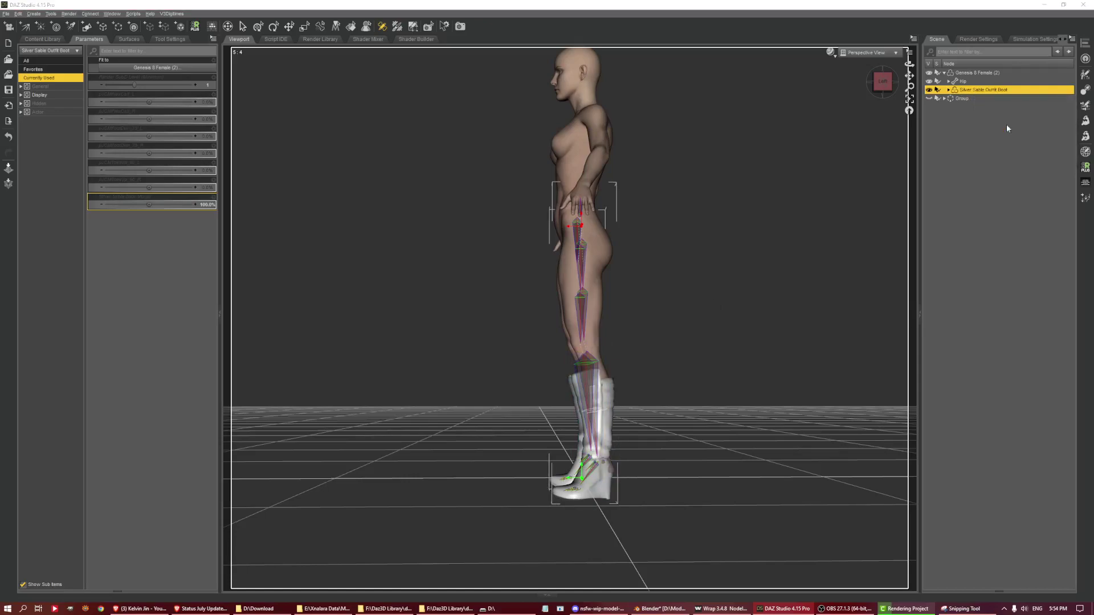
{"action": "left_click", "coordinate": [434, 221]}
{"action": "left_click", "coordinate": [425, 231]}
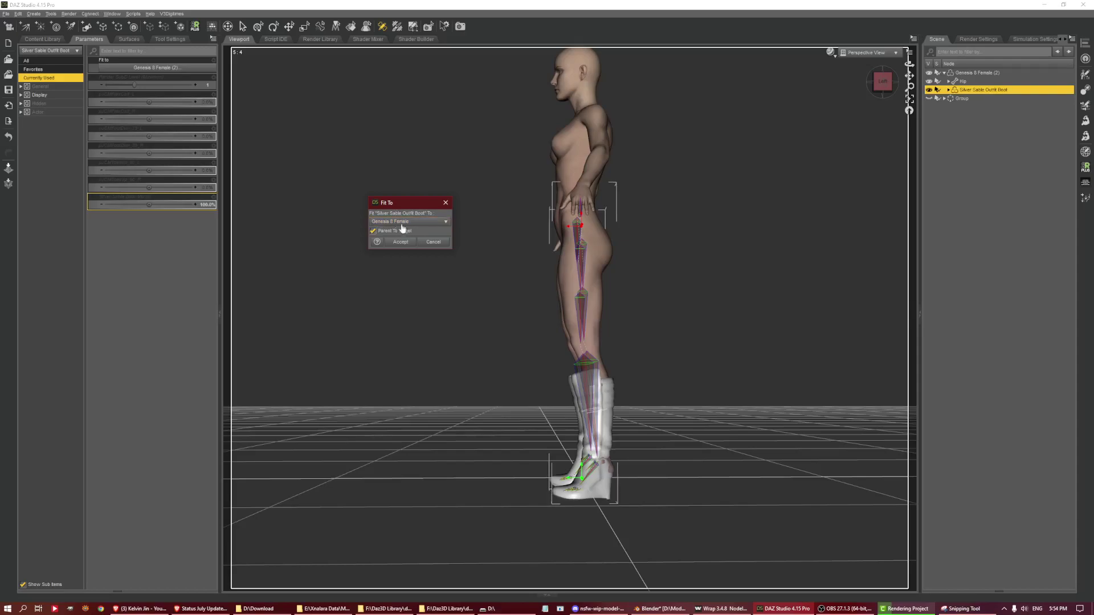
{"action": "left_click", "coordinate": [408, 248]}
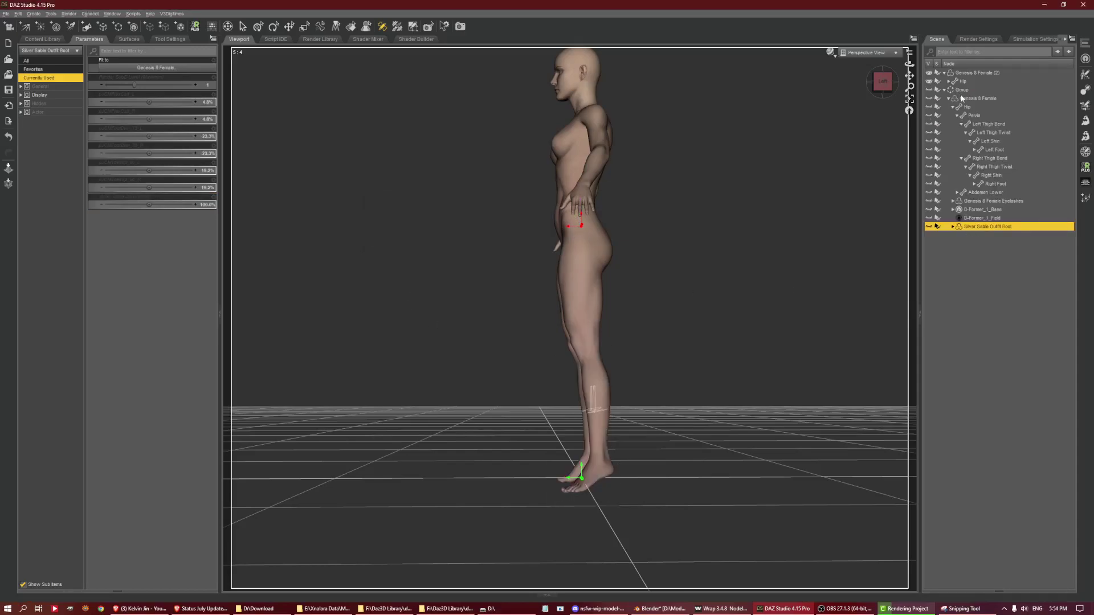
- Delete the duplicate Genesis 8 Female (2), move the original figure out of Group, and delete the emptied group
{"action": "left_click", "coordinate": [977, 74]}
{"action": "key", "text": "Delete"}
{"action": "left_click", "coordinate": [983, 82]}
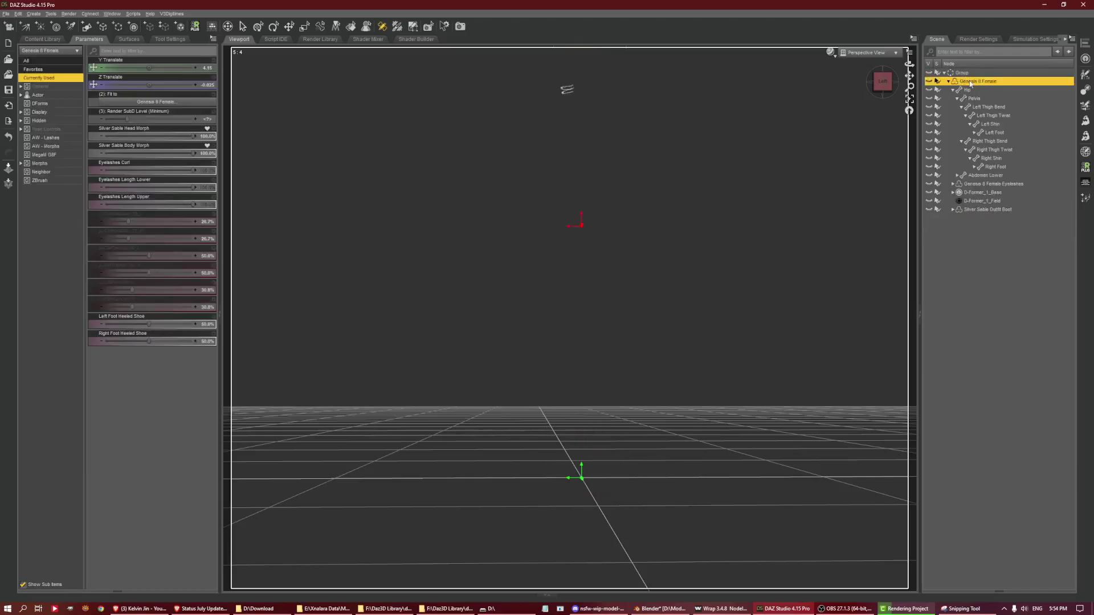
{"action": "left_click_drag", "start_coordinate": [970, 84], "coordinate": [970, 297]}
{"action": "left_click", "coordinate": [960, 210]}
{"action": "key", "text": "Delete"}
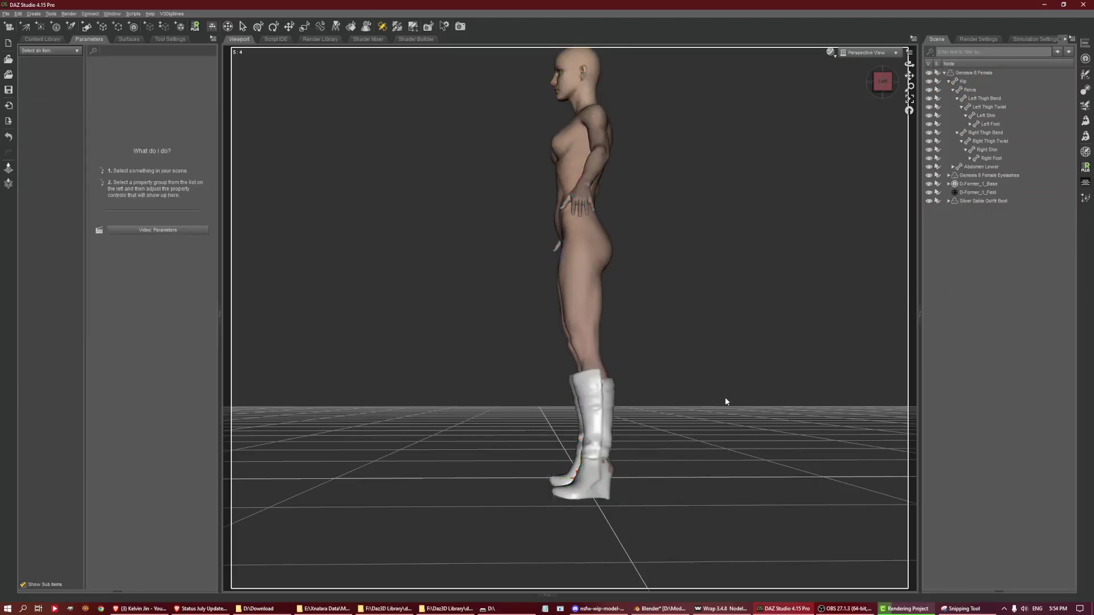
- Load Silver Sable Outfit Boot.obj from the Outfit folder as a morph on the boots with Morph Loader Pro
{"action": "left_click", "coordinate": [595, 476]}
{"action": "right_click", "coordinate": [605, 493]}
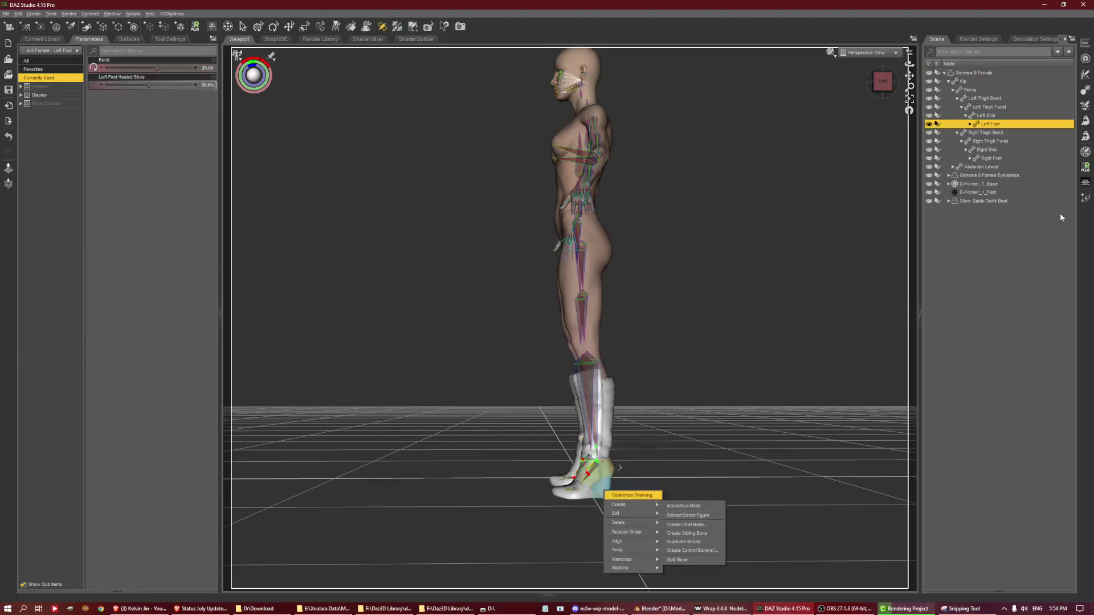
{"action": "left_click", "coordinate": [992, 201]}
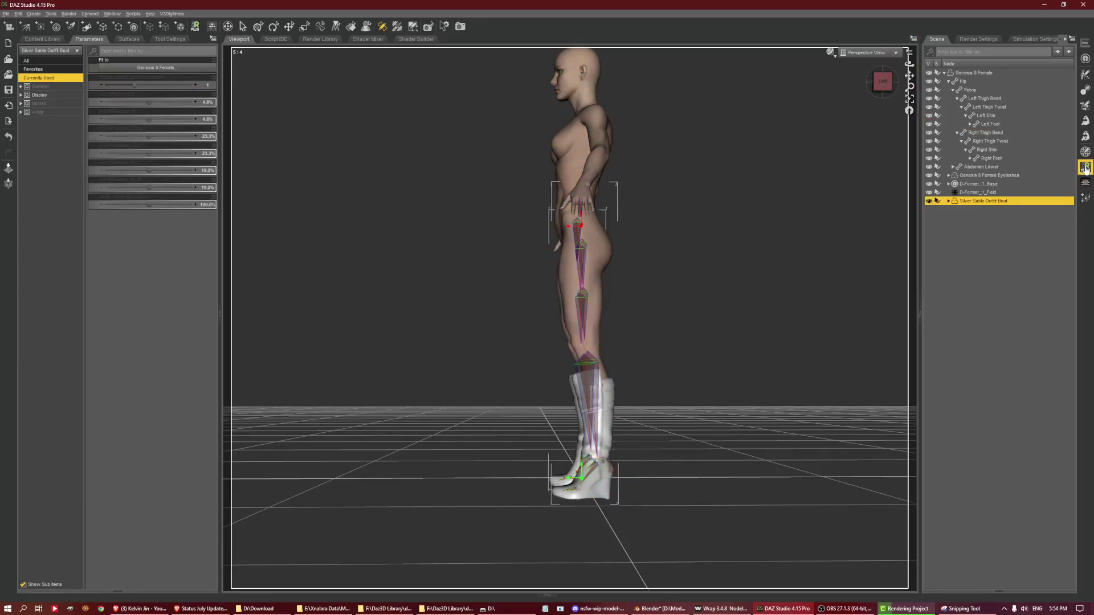
{"action": "left_click", "coordinate": [1086, 137]}
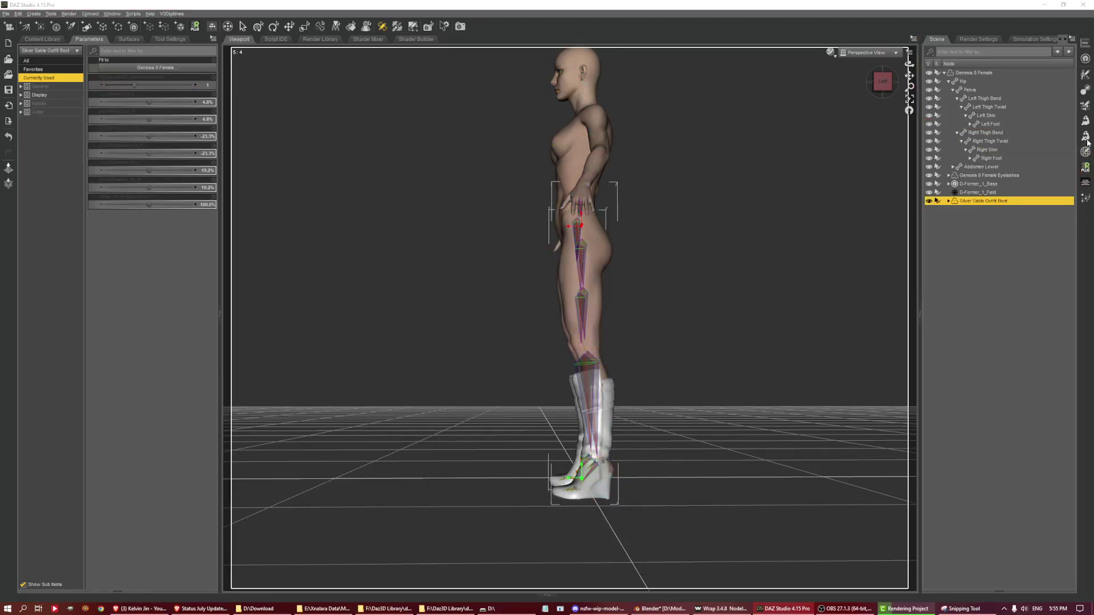
{"action": "left_click", "coordinate": [204, 158]}
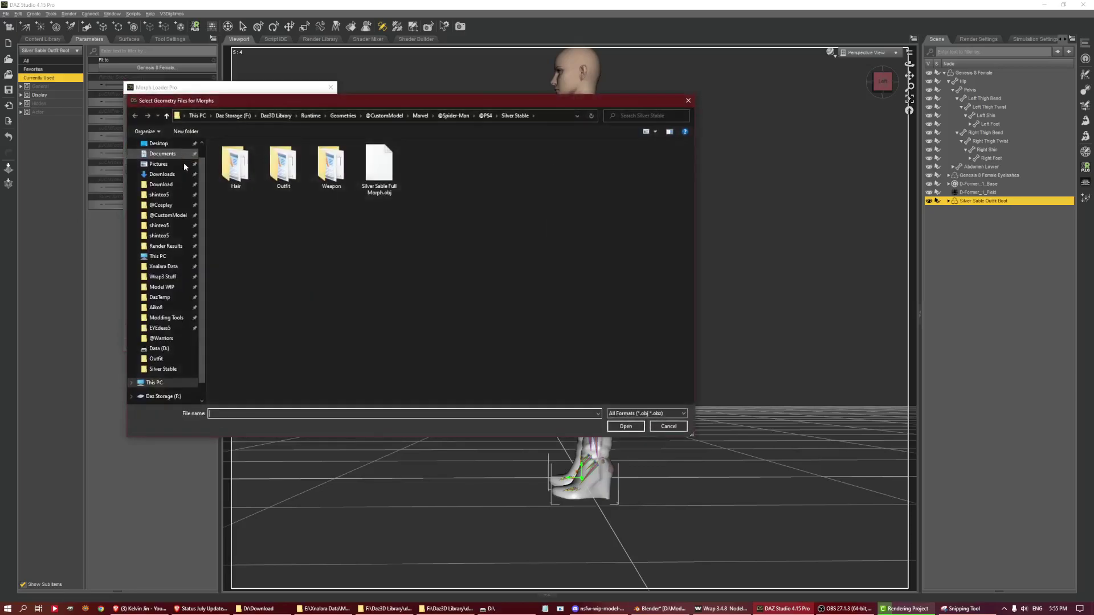
{"action": "double_click", "coordinate": [286, 174]}
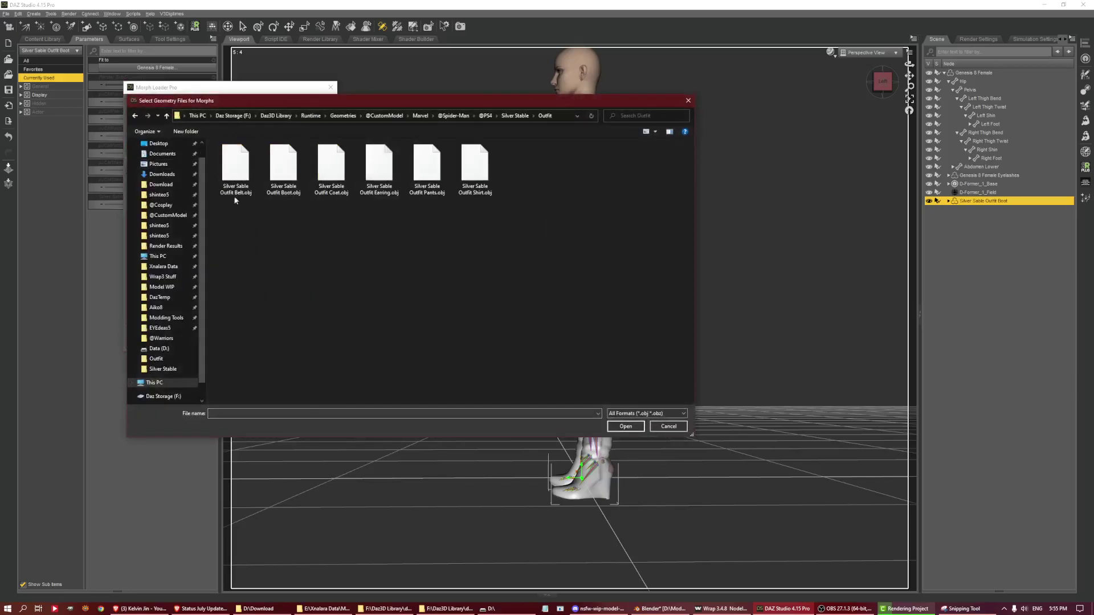
{"action": "left_click", "coordinate": [286, 176]}
{"action": "double_click", "coordinate": [287, 179]}
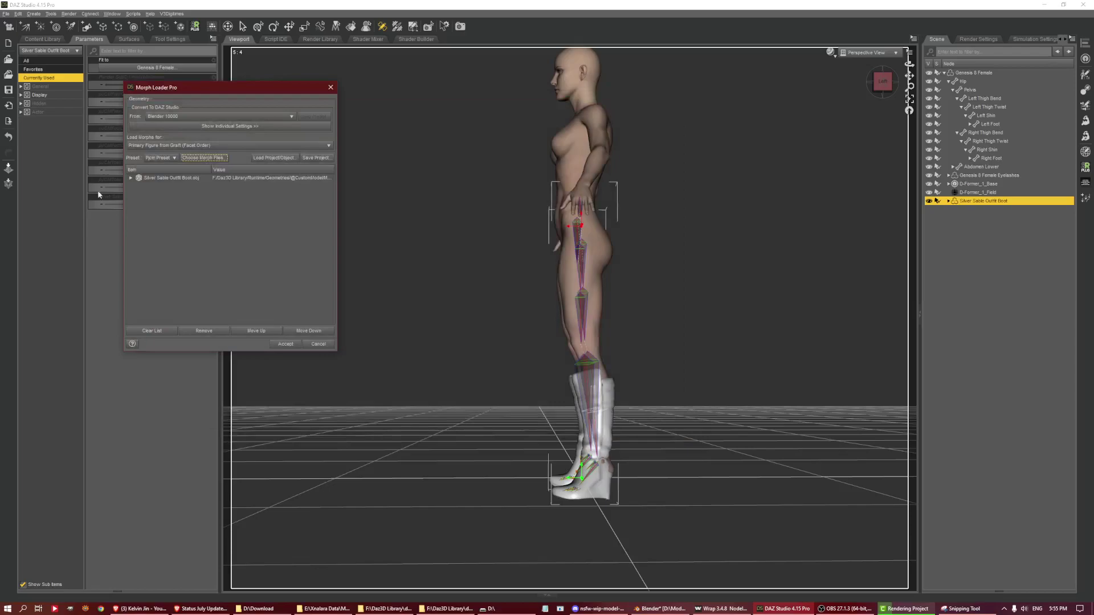
{"action": "left_click", "coordinate": [285, 344]}
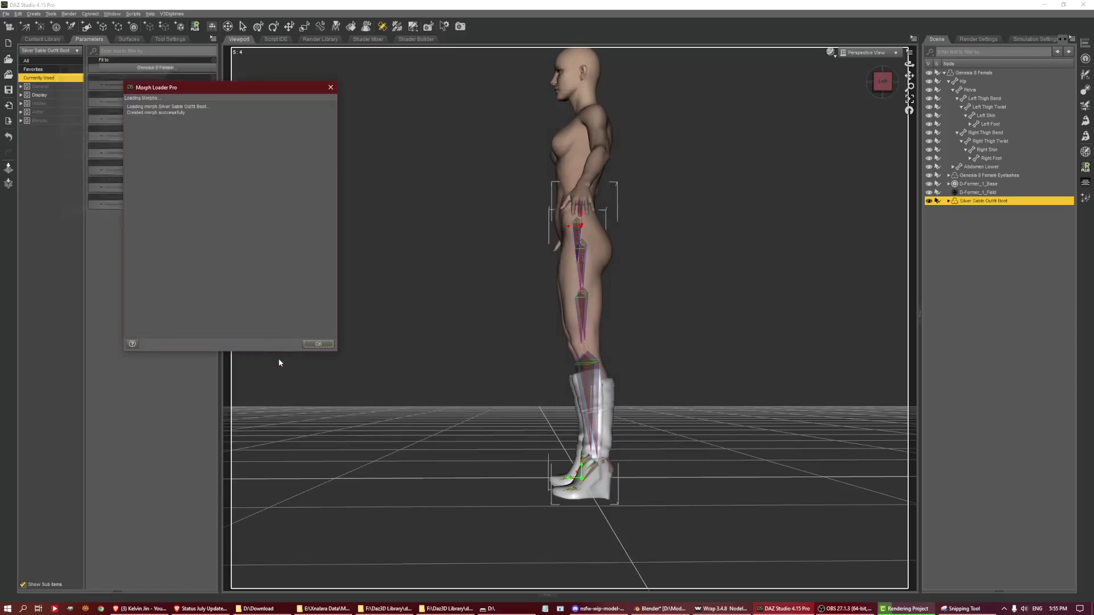
{"action": "left_click", "coordinate": [315, 345]}
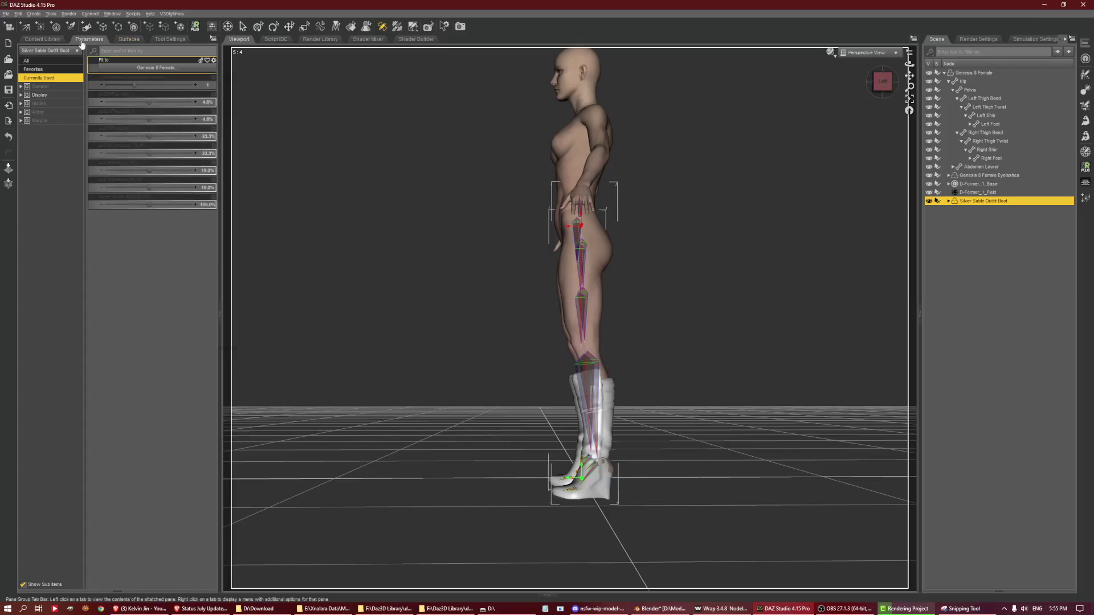
- Set the newly loaded Silver Sable Outfit Boot morph to 100% and check the boots' shape from the front and side
{"action": "left_click", "coordinate": [40, 120]}
{"action": "left_click_drag", "start_coordinate": [151, 68], "coordinate": [210, 68]}
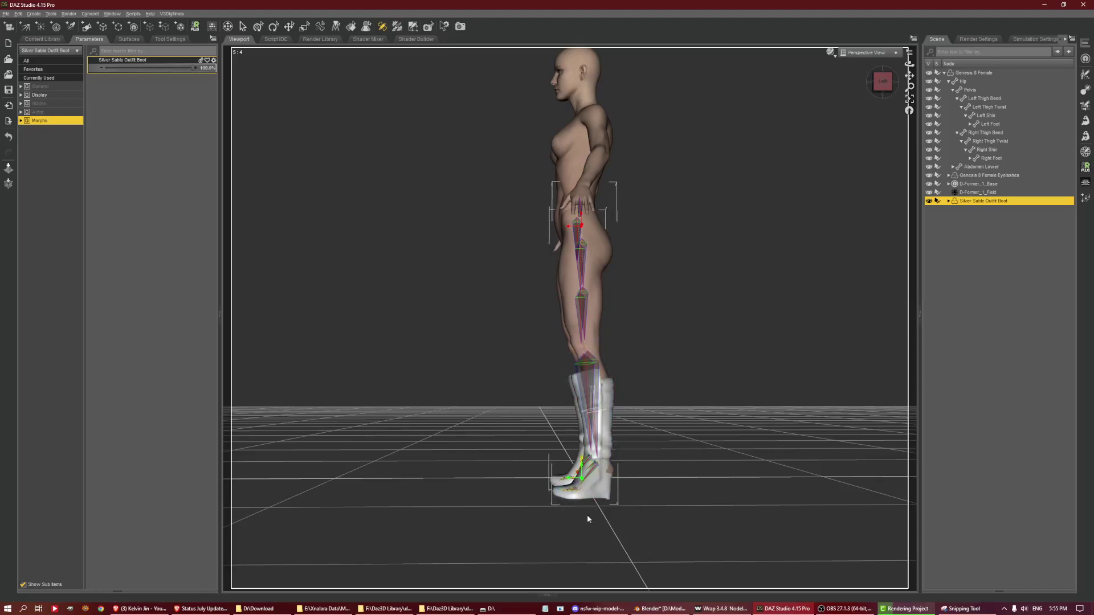
{"action": "left_click_drag", "start_coordinate": [910, 64], "coordinate": [998, 78]}
{"action": "left_click_drag", "start_coordinate": [909, 76], "coordinate": [913, 26]}
{"action": "scroll", "coordinate": [825, 153], "scroll_direction": "up", "scroll_amount": 10}
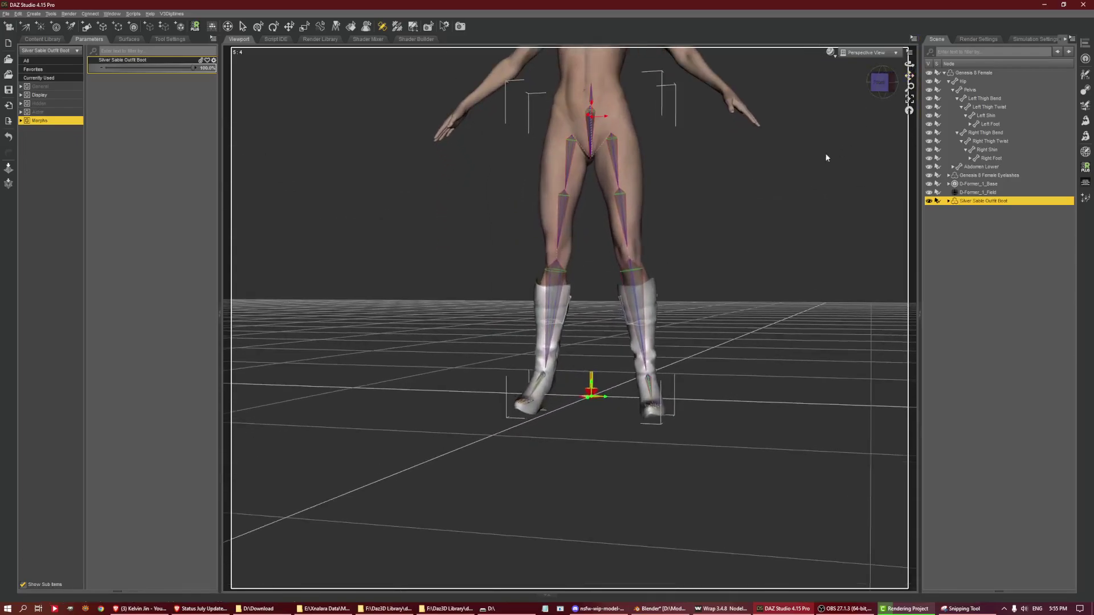
{"action": "left_click_drag", "start_coordinate": [909, 64], "coordinate": [826, 64]}
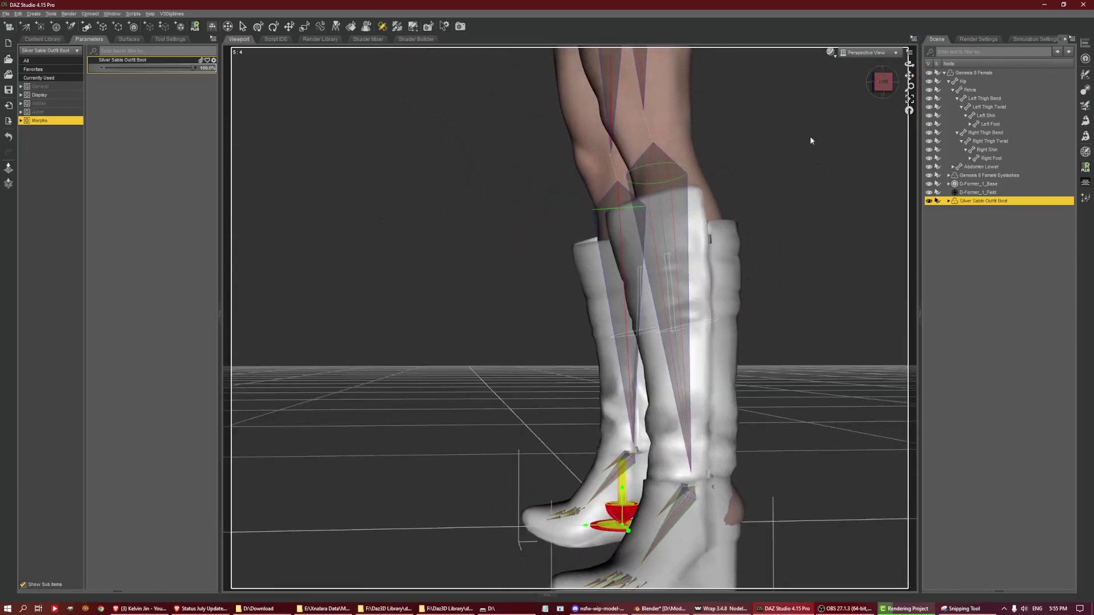
{"action": "scroll", "coordinate": [801, 140], "scroll_direction": "down", "scroll_amount": 3}
{"action": "scroll", "coordinate": [780, 151], "scroll_direction": "up", "scroll_amount": 1}
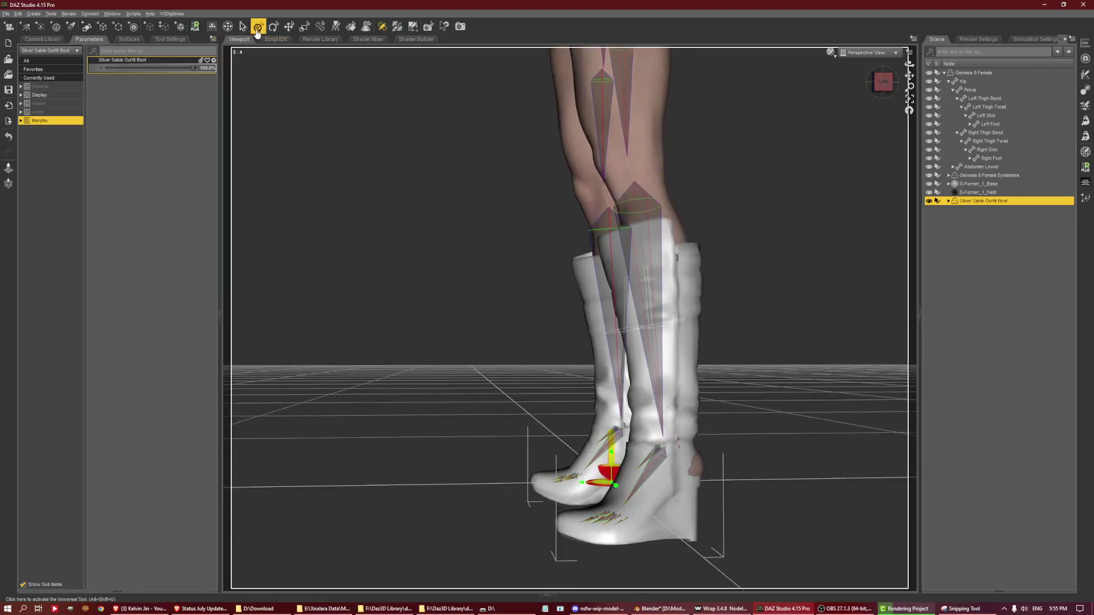
- Bend the figure's left foot downward with the Universal tool to test the boot's deformation, and undo the bend
{"action": "left_click", "coordinate": [258, 27]}
{"action": "left_click", "coordinate": [671, 486]}
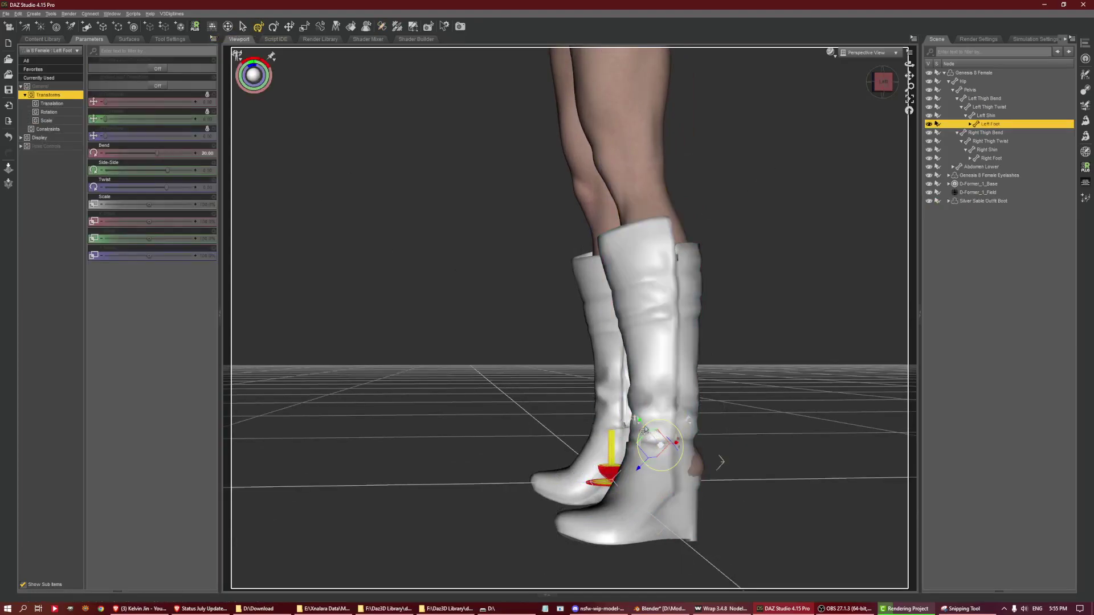
{"action": "left_click_drag", "start_coordinate": [647, 447], "coordinate": [726, 534]}
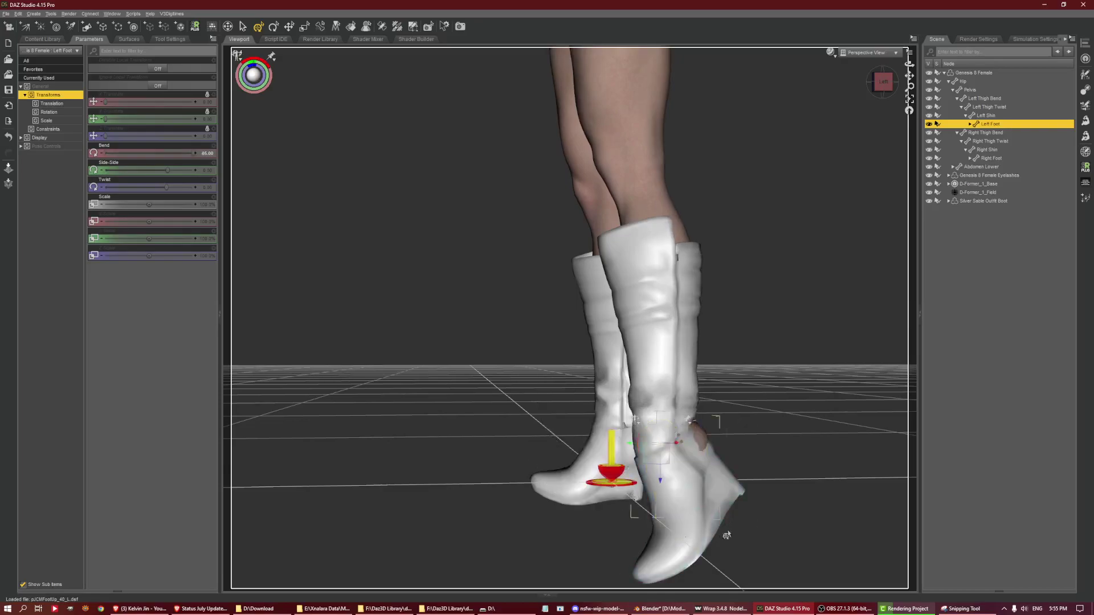
{"action": "key", "text": "ctrl+z"}
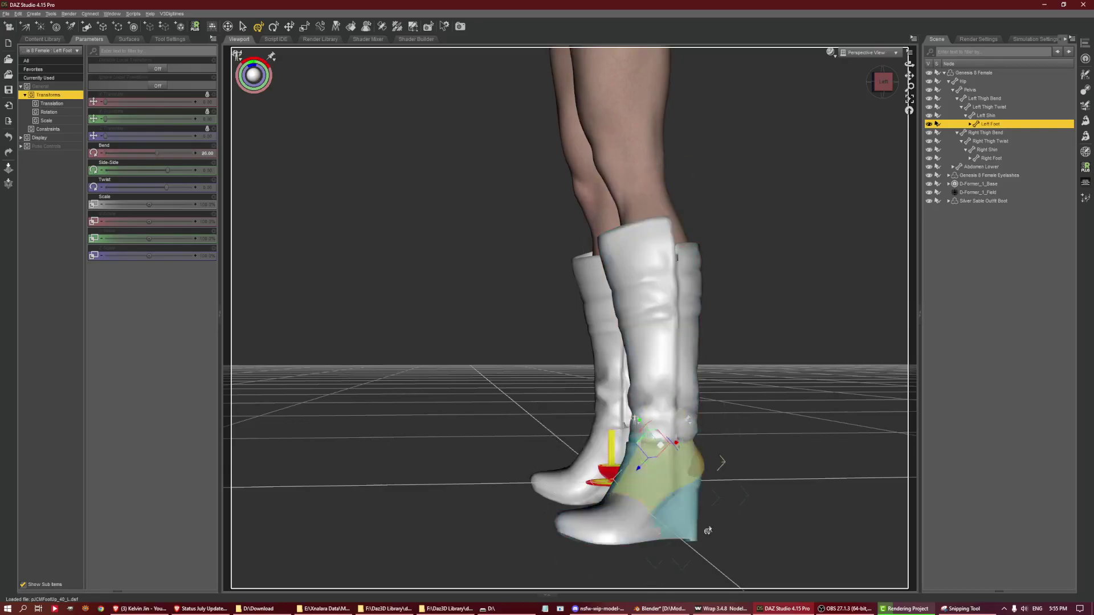